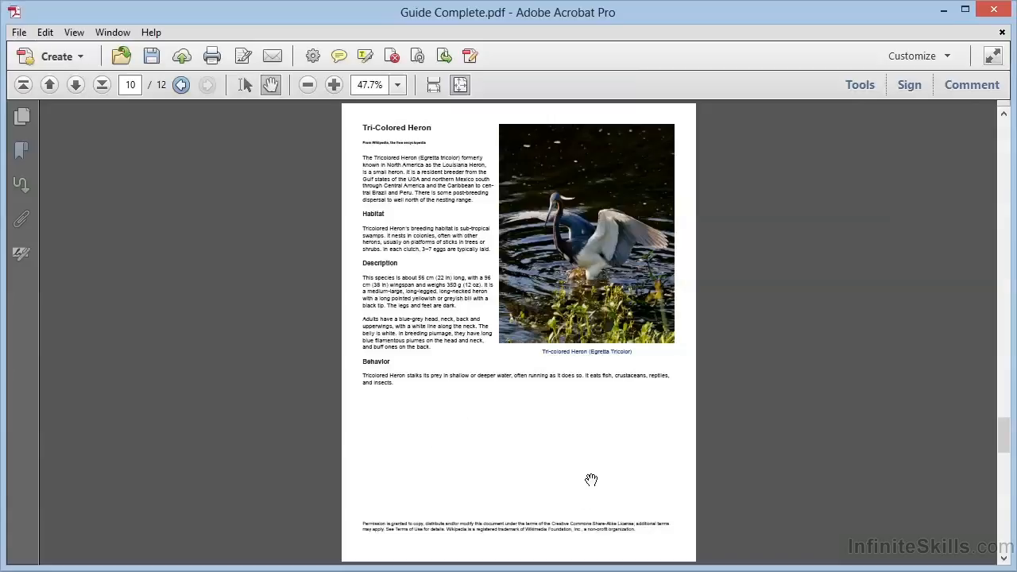
- Draw a rectangular video frame in the blank area below the Behavior text on page 10
{"action": "left_click", "coordinate": [863, 90]}
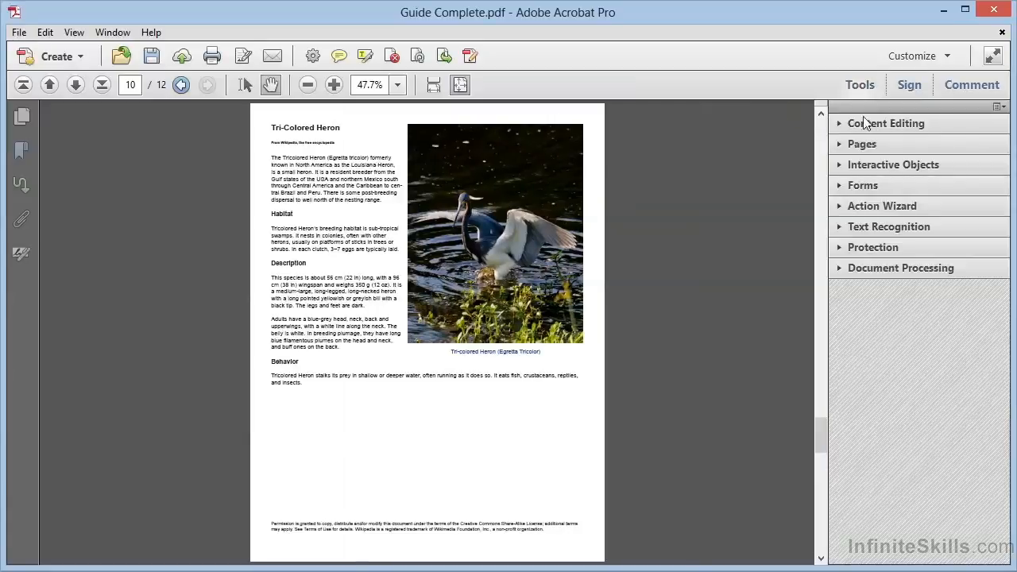
{"action": "left_click", "coordinate": [874, 167]}
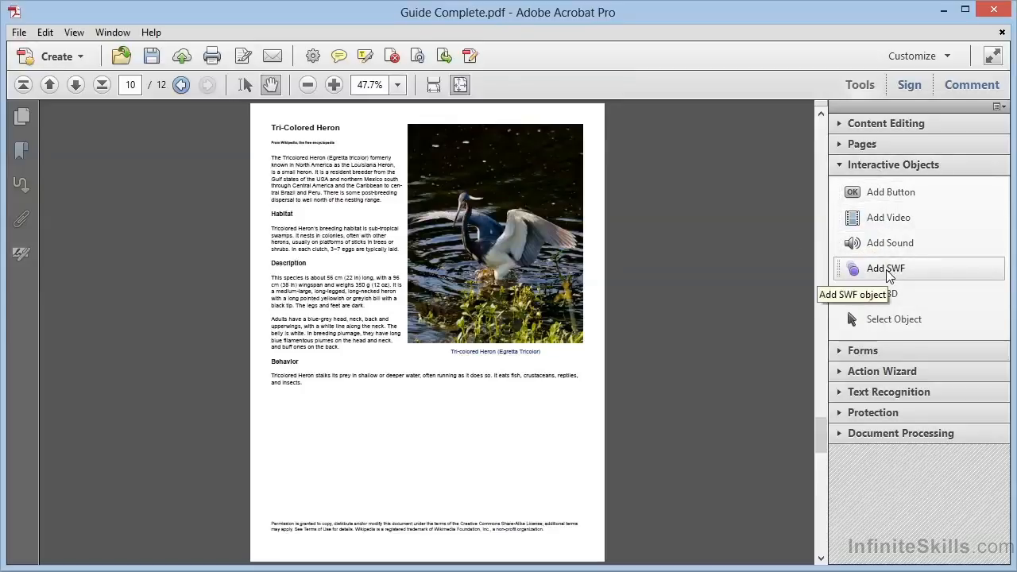
{"action": "left_click", "coordinate": [899, 223]}
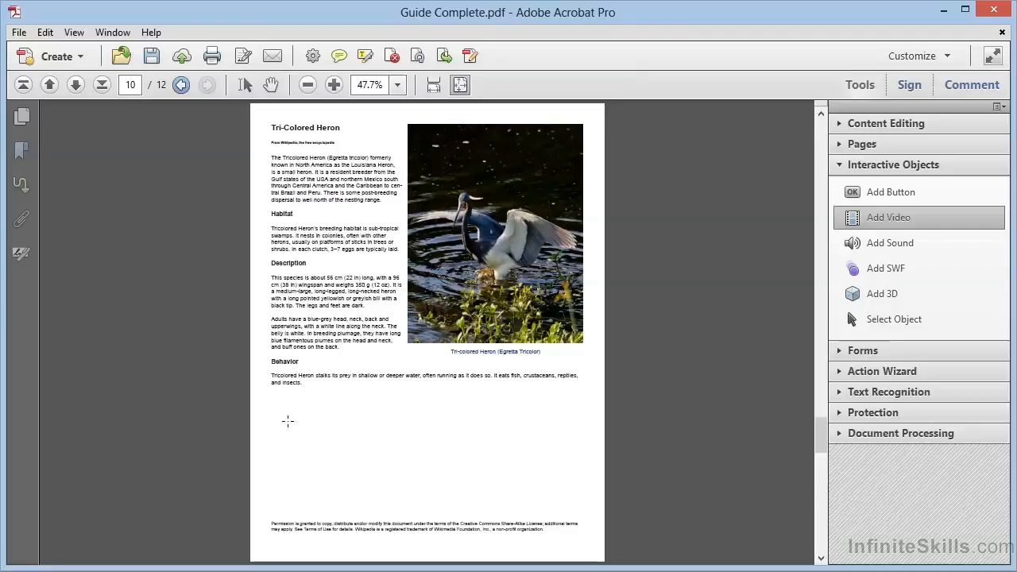
{"action": "left_click_drag", "start_coordinate": [276, 413], "coordinate": [413, 491]}
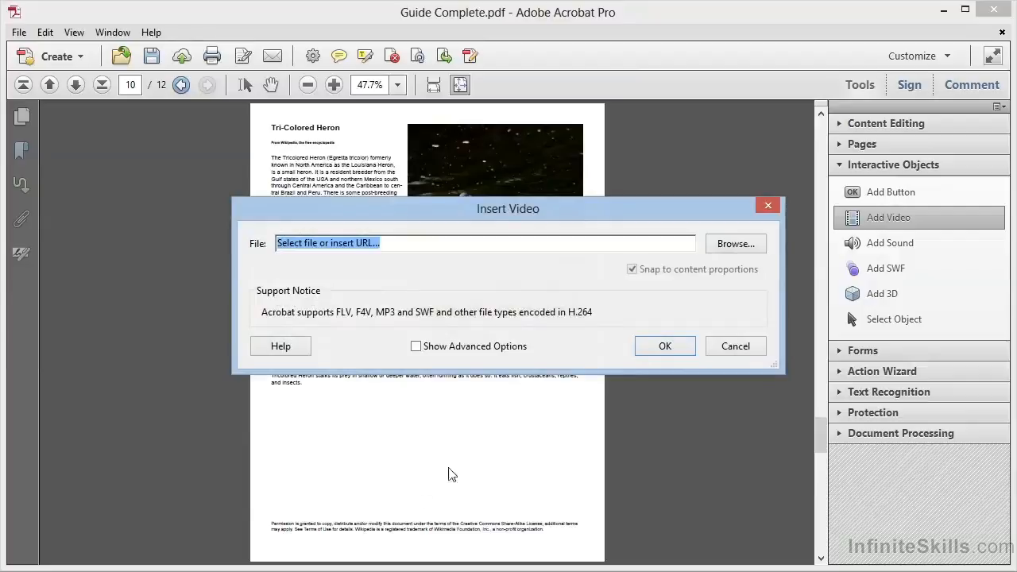
- Choose Egret.mp4 from the Chapter 5 folder as the video to insert
{"action": "left_click_drag", "start_coordinate": [549, 209], "coordinate": [514, 189]}
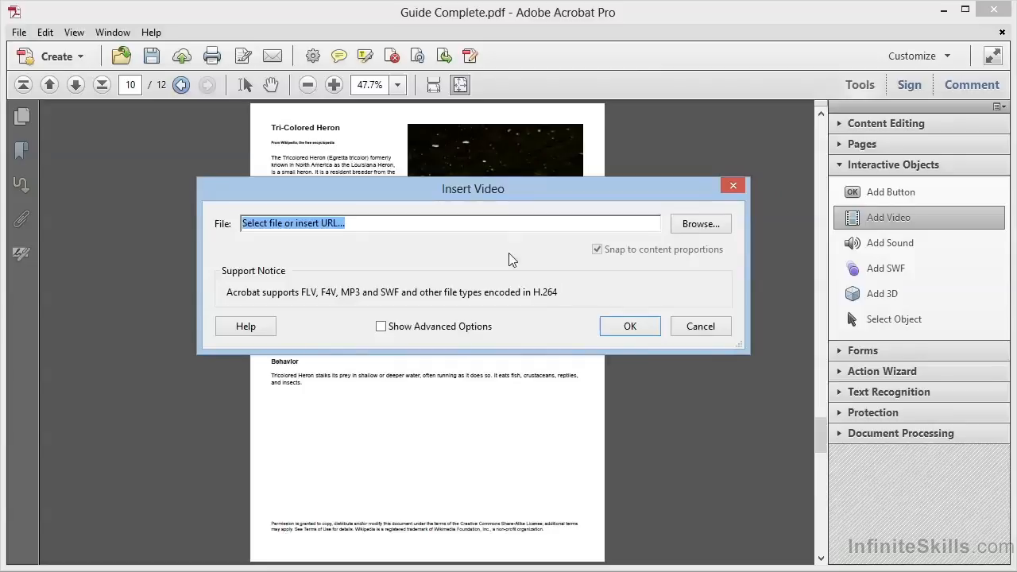
{"action": "left_click", "coordinate": [701, 224]}
{"action": "left_click_drag", "start_coordinate": [594, 166], "coordinate": [534, 63]}
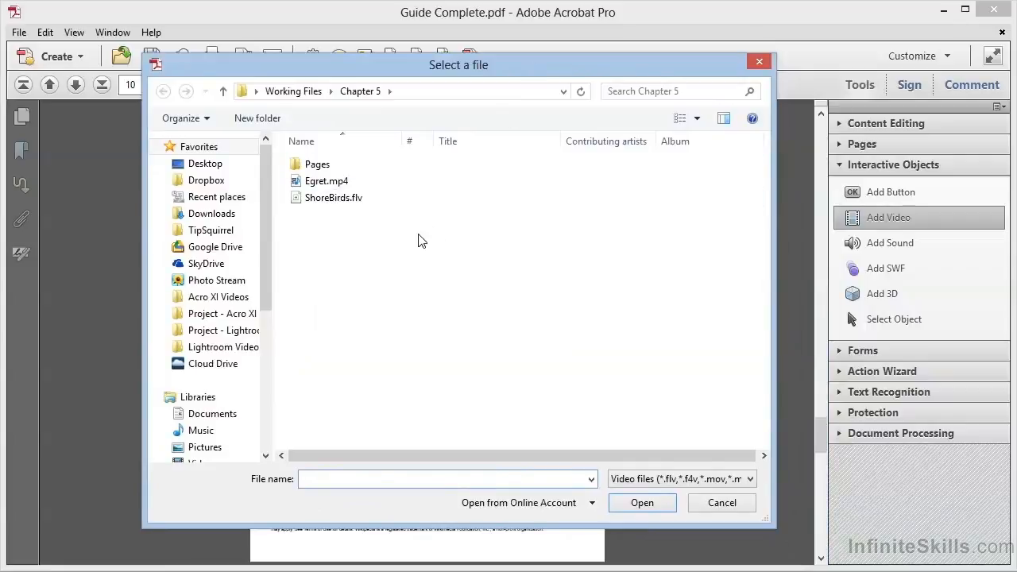
{"action": "left_click", "coordinate": [346, 185]}
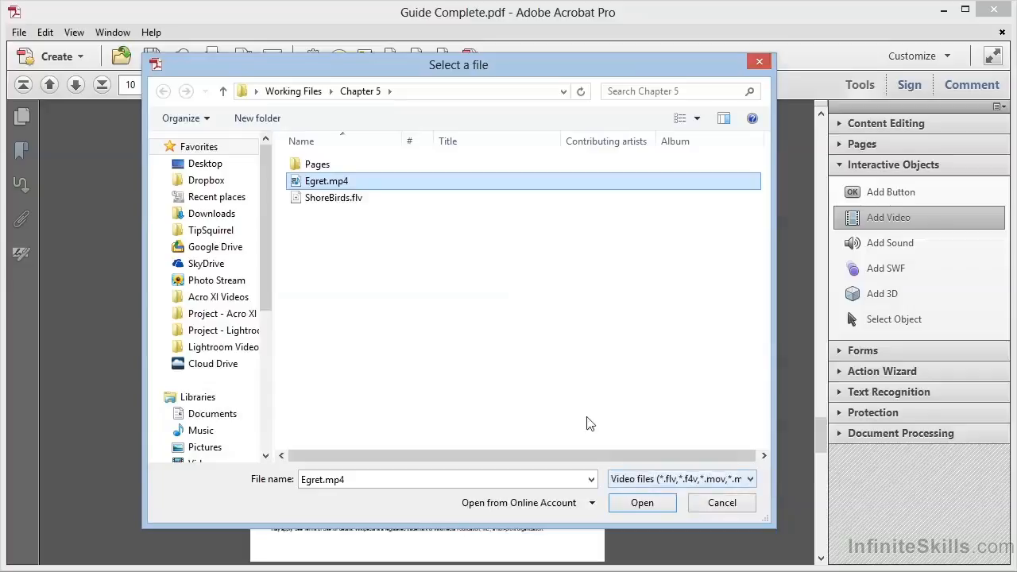
{"action": "left_click", "coordinate": [638, 500]}
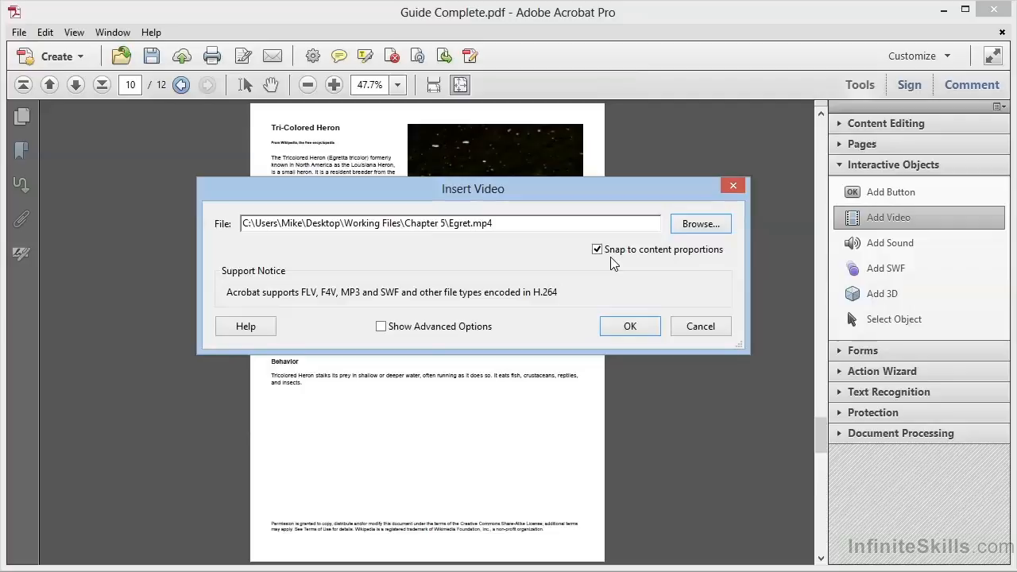
- Using the advanced launch settings, enable the video when clicked, disable it when its page is not visible, and play it on the page
{"action": "left_click", "coordinate": [382, 327]}
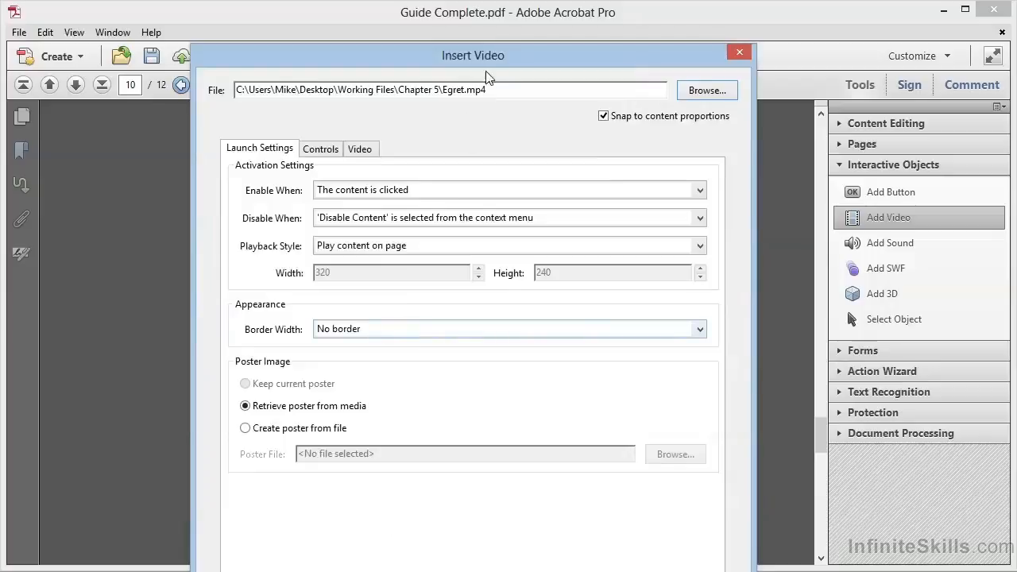
{"action": "left_click_drag", "start_coordinate": [494, 62], "coordinate": [492, 25]}
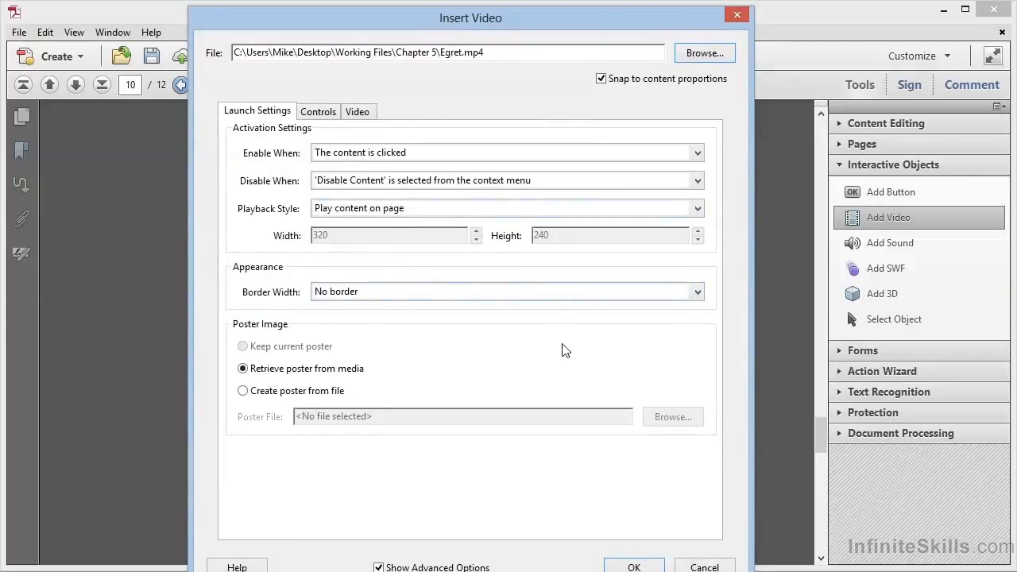
{"action": "left_click", "coordinate": [424, 159]}
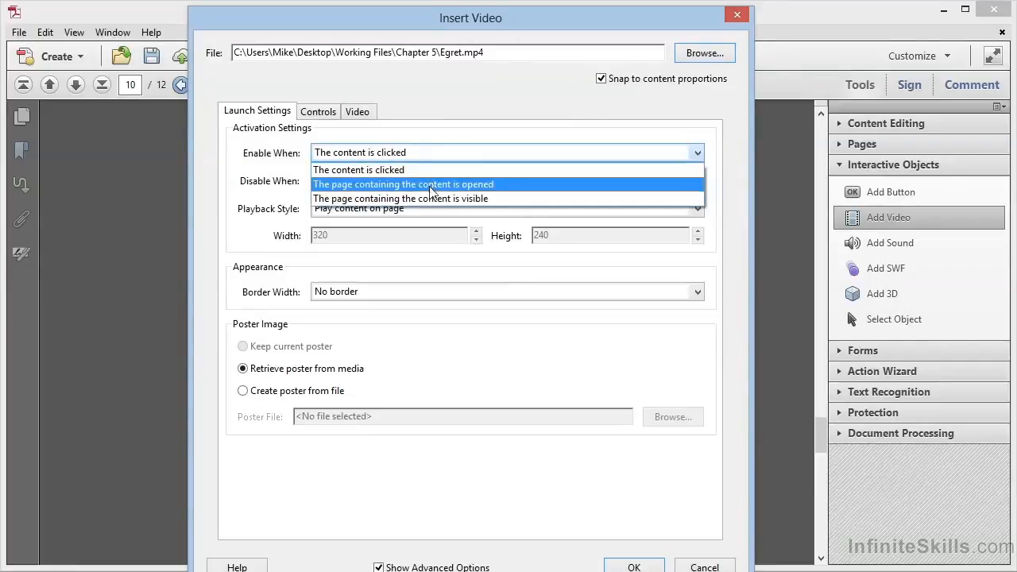
{"action": "left_click", "coordinate": [429, 170]}
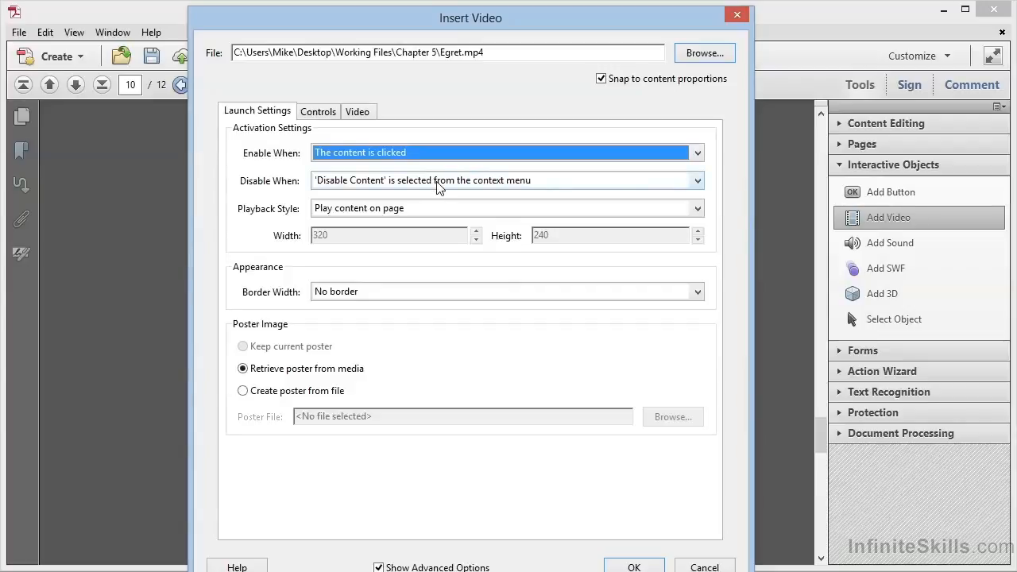
{"action": "left_click", "coordinate": [438, 183]}
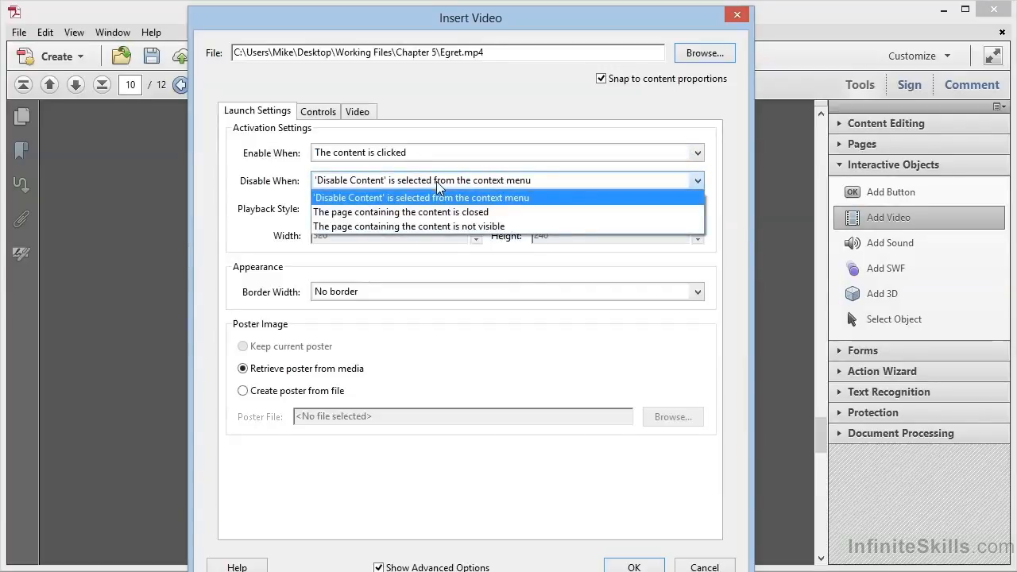
{"action": "left_click", "coordinate": [446, 225]}
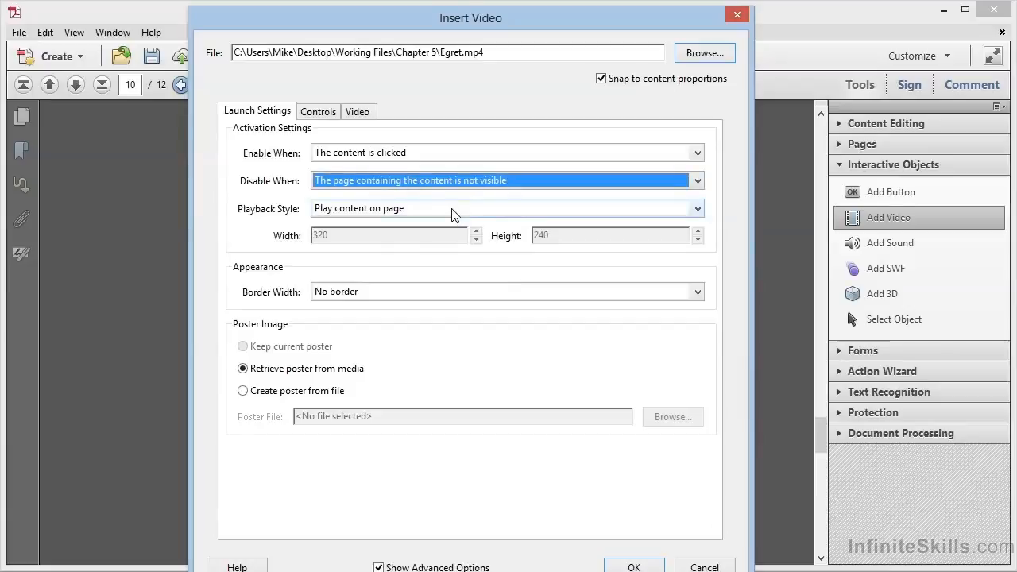
{"action": "left_click", "coordinate": [452, 210]}
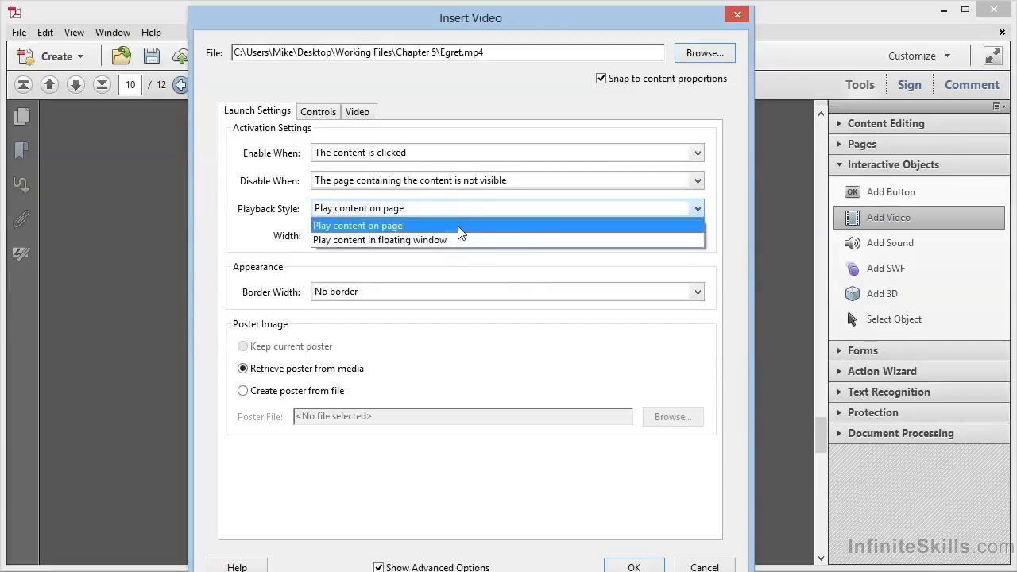
{"action": "left_click", "coordinate": [459, 227]}
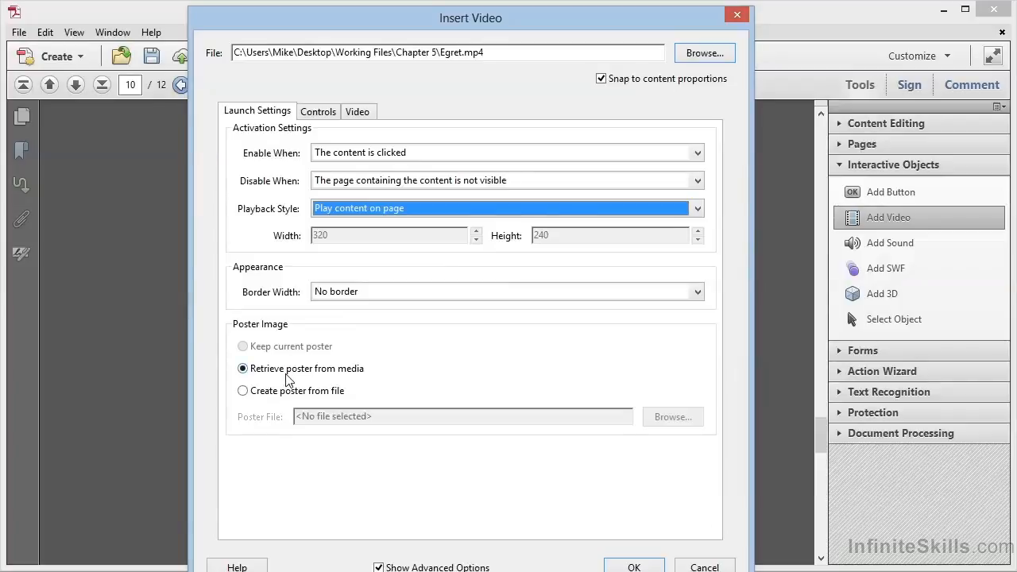
- Create the video's poster image from the file video-poster.jpg in the Chapter 5 folder
{"action": "left_click", "coordinate": [243, 392]}
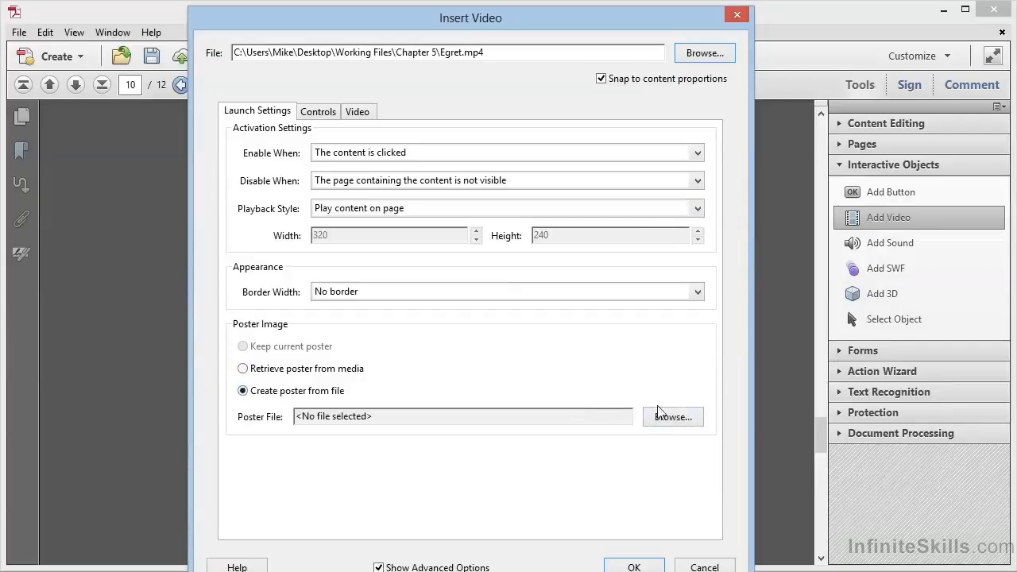
{"action": "left_click", "coordinate": [675, 420]}
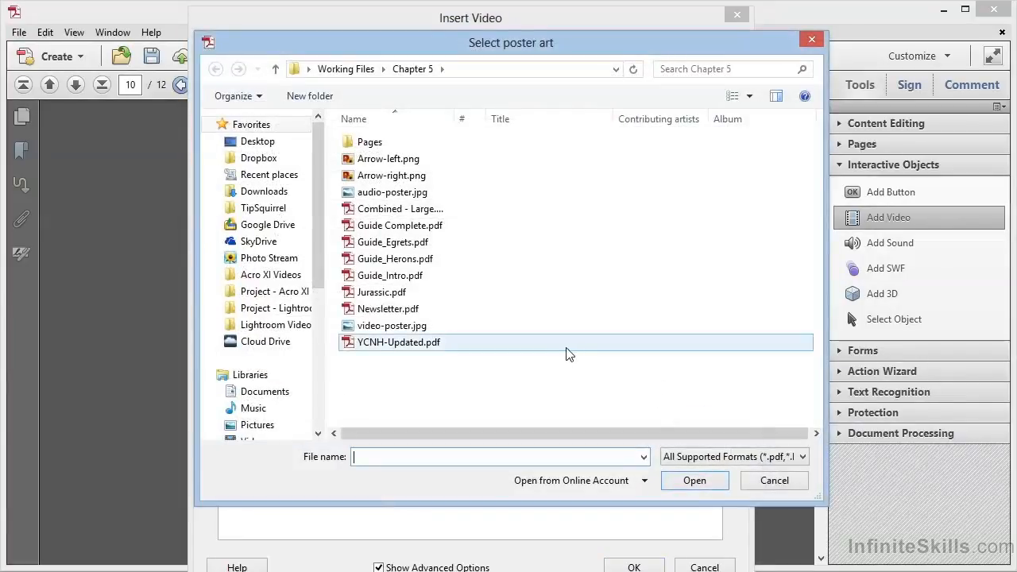
{"action": "left_click", "coordinate": [414, 328]}
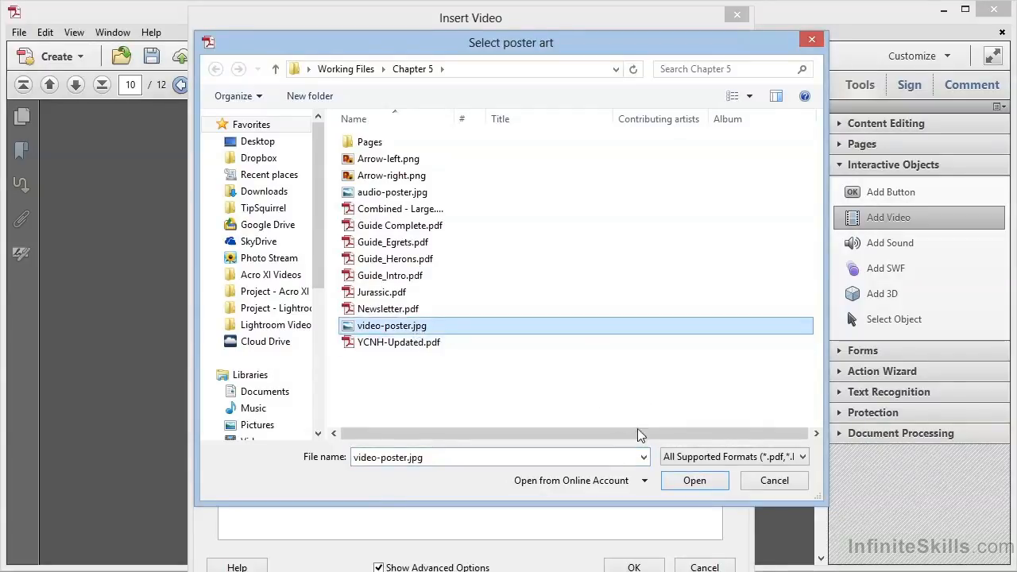
{"action": "left_click", "coordinate": [694, 483]}
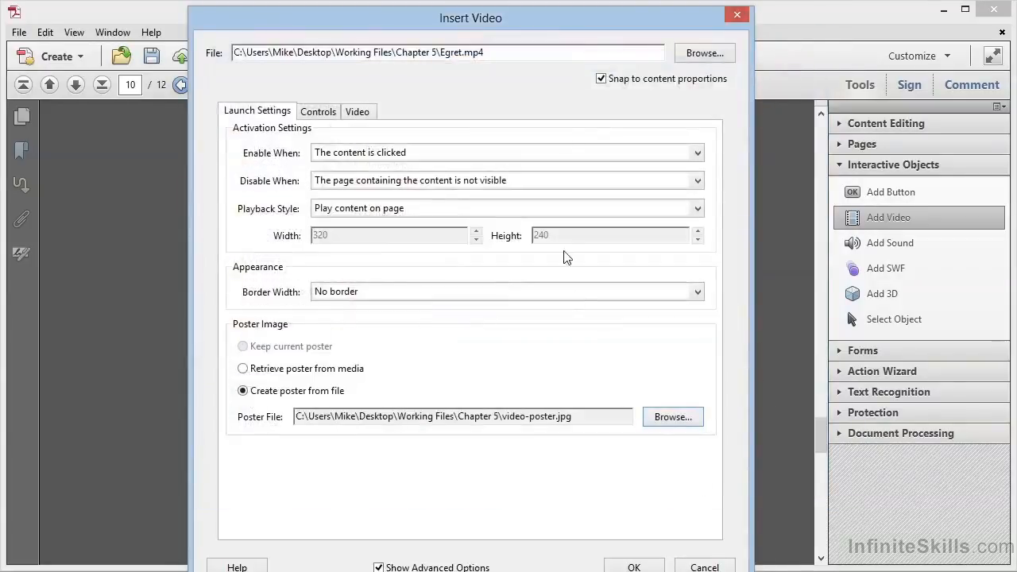
- Use the All Controls skin for the playback controls and insert the video on the page
{"action": "left_click", "coordinate": [333, 116]}
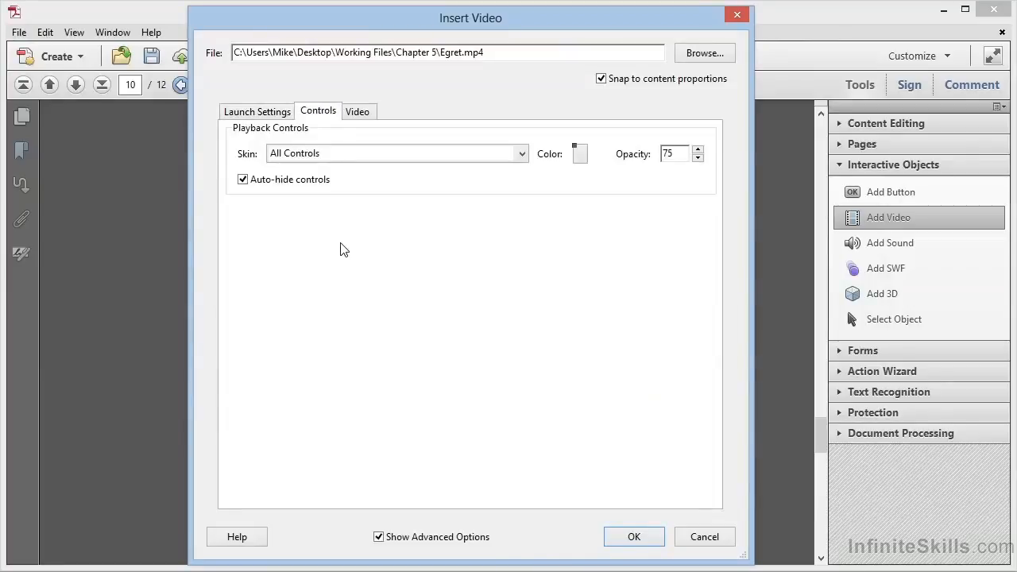
{"action": "left_click", "coordinate": [335, 156]}
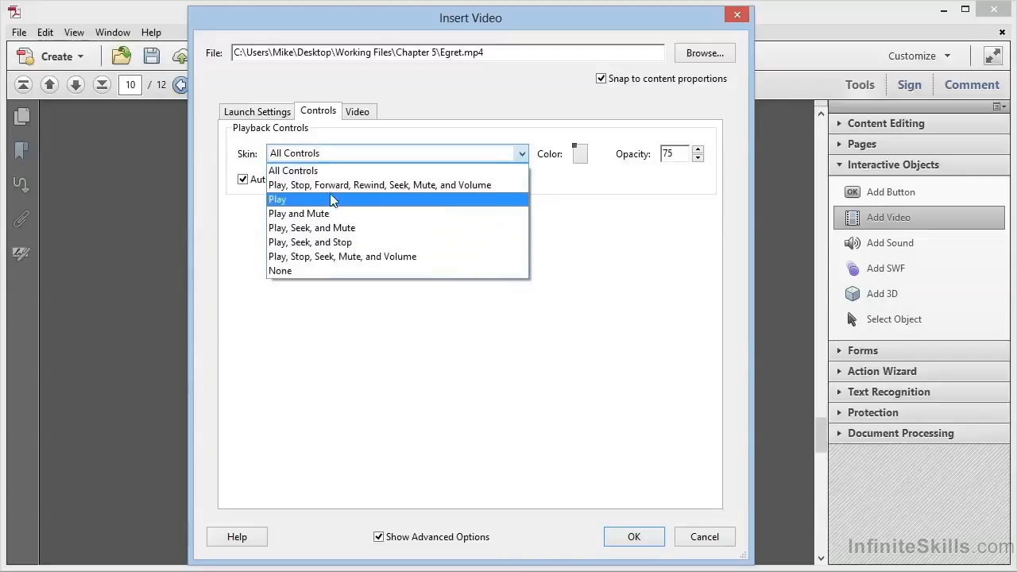
{"action": "left_click", "coordinate": [331, 172]}
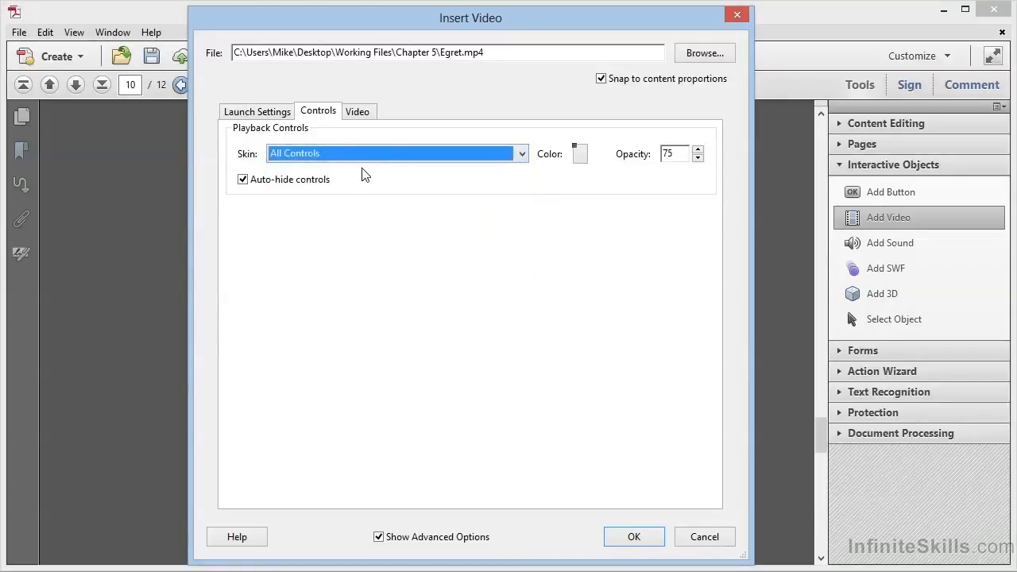
{"action": "left_click", "coordinate": [579, 155]}
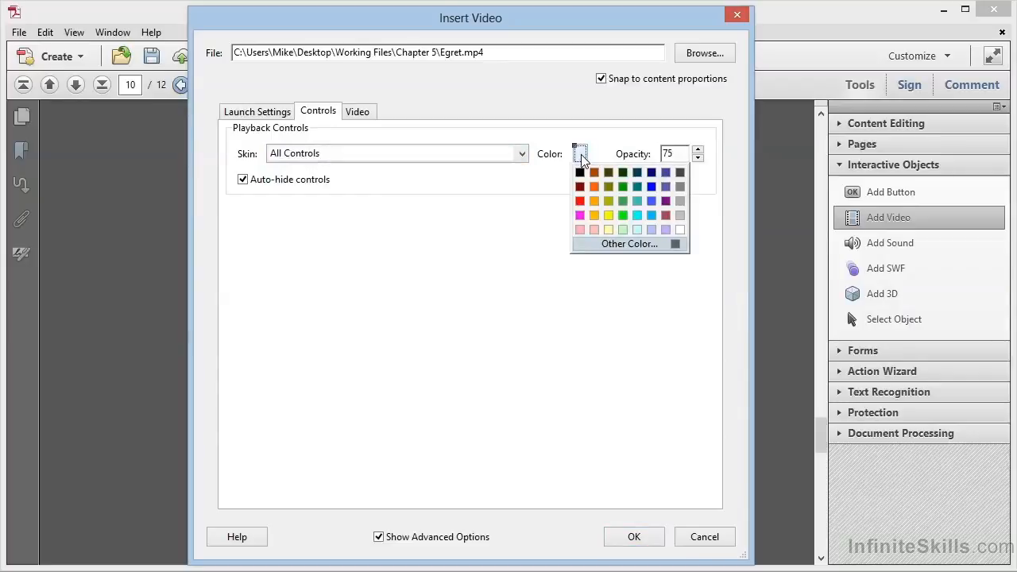
{"action": "left_click", "coordinate": [581, 155]}
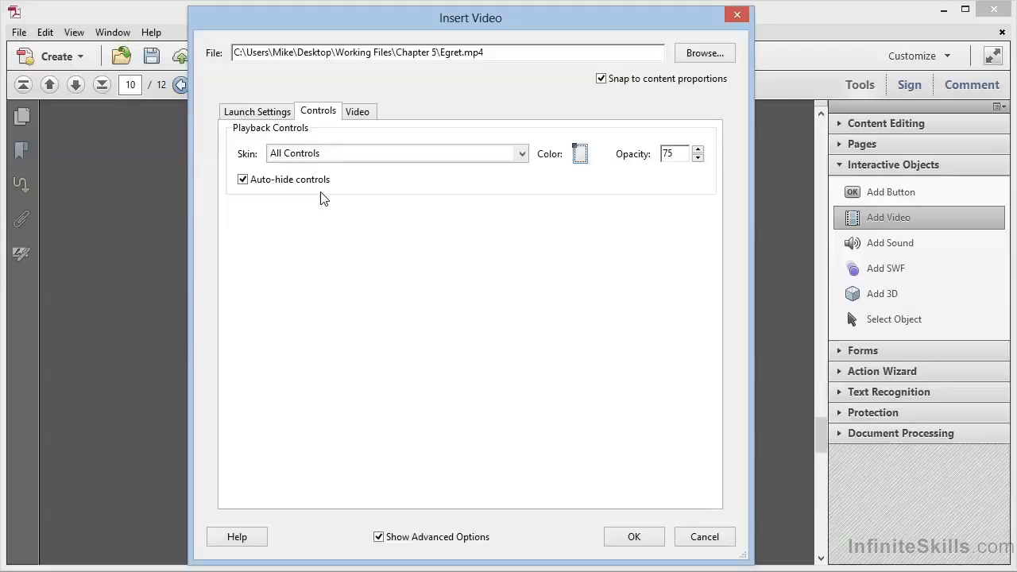
{"action": "left_click", "coordinate": [636, 537]}
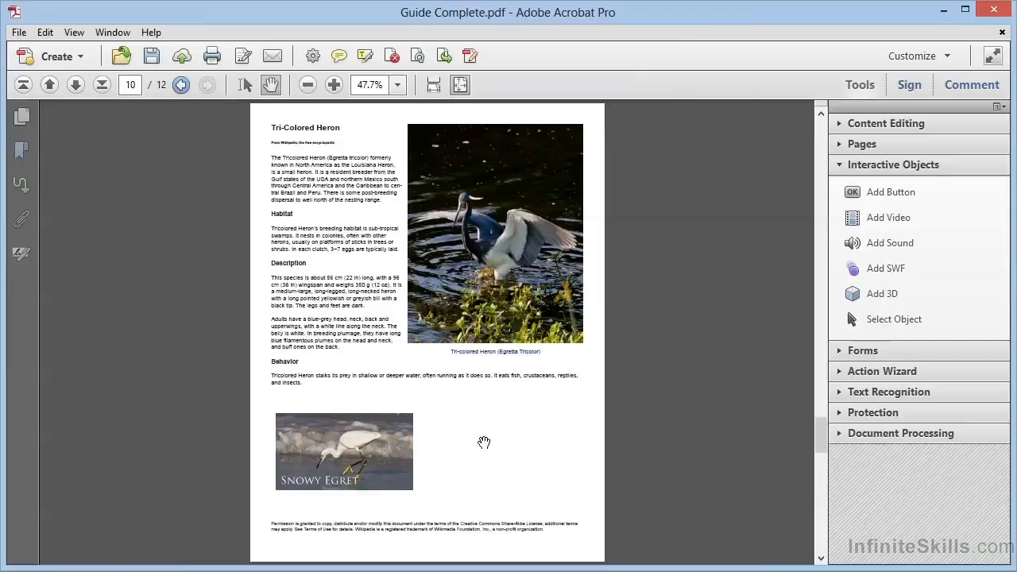
- Play the inserted video, then leave page 10 and return to it to check how the video deactivates
{"action": "left_click", "coordinate": [350, 458]}
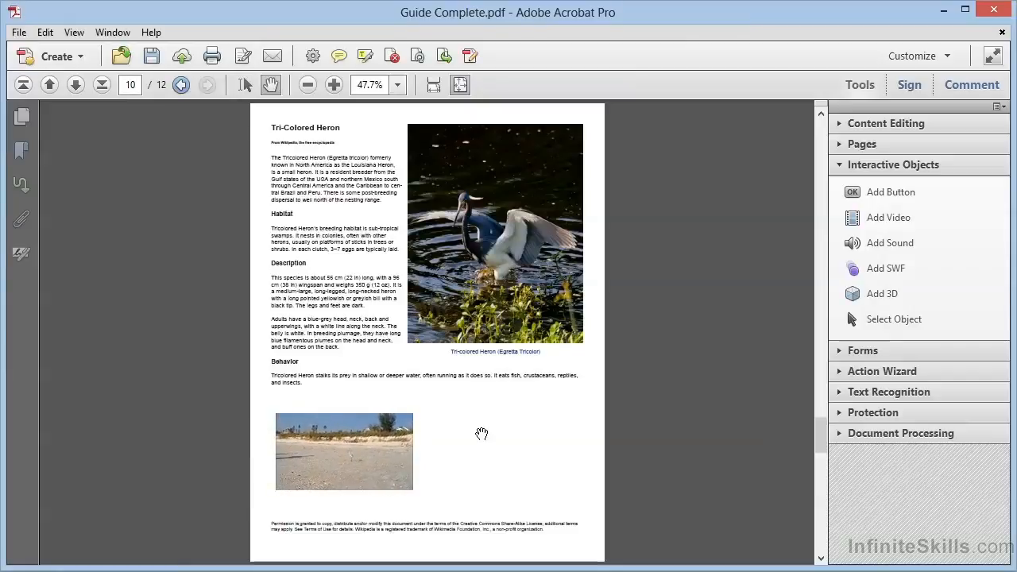
{"action": "mouse_move", "coordinate": [339, 438]}
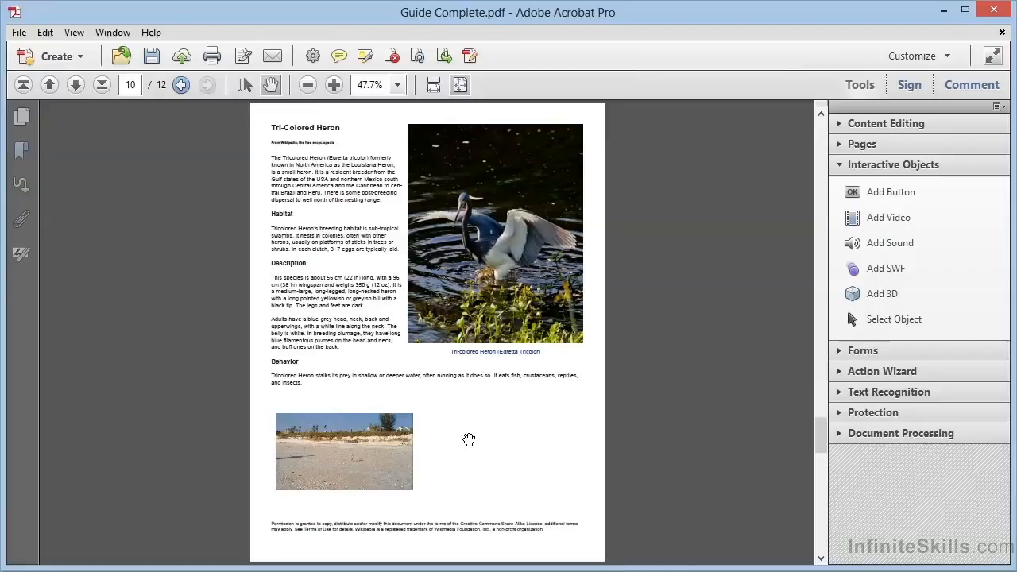
{"action": "scroll", "coordinate": [469, 439], "scroll_direction": "down", "scroll_amount": 1}
{"action": "scroll", "coordinate": [469, 439], "scroll_direction": "up", "scroll_amount": 3}
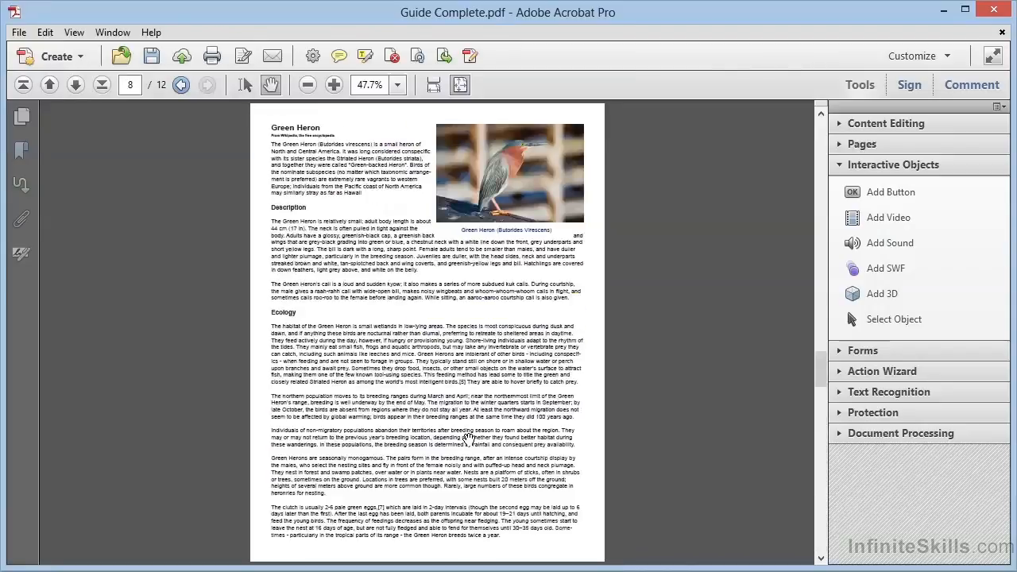
{"action": "scroll", "coordinate": [469, 439], "scroll_direction": "down", "scroll_amount": 2}
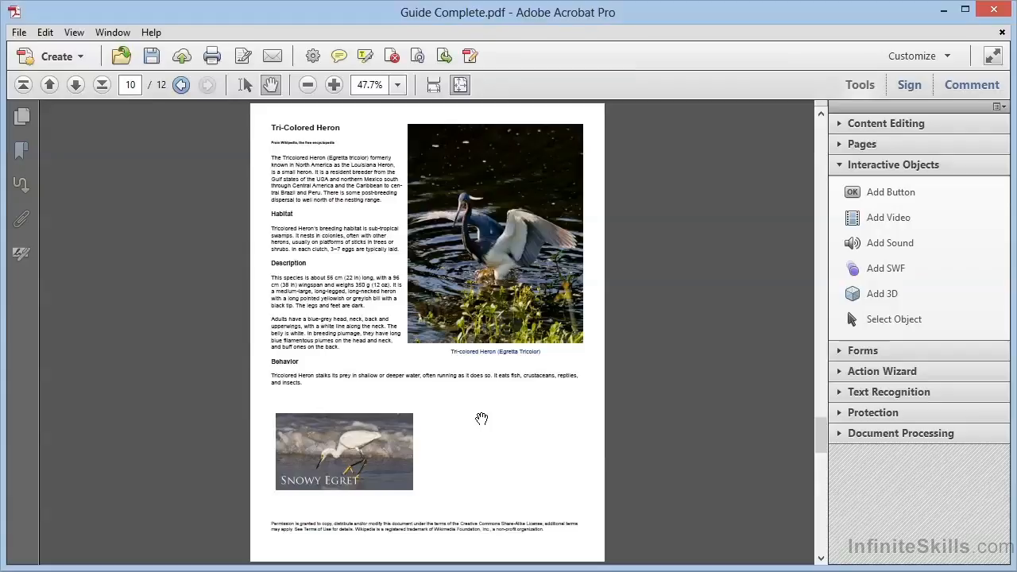
- Draw a sound frame in the blank space beside the Snowy Egret video and choose GBH.mp3 from the Chapter 5 folder as its file
{"action": "left_click", "coordinate": [903, 251]}
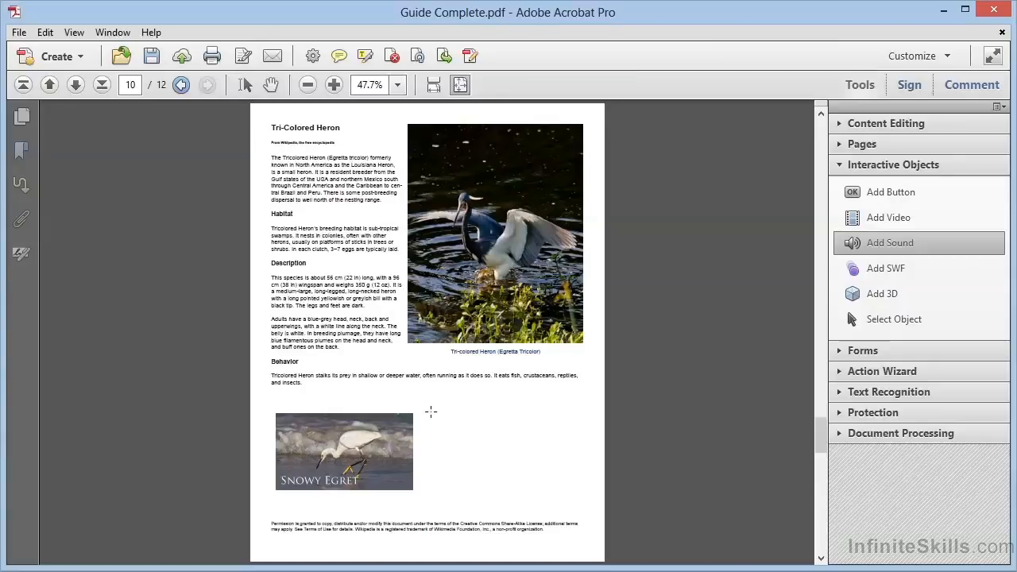
{"action": "left_click_drag", "start_coordinate": [431, 412], "coordinate": [580, 492]}
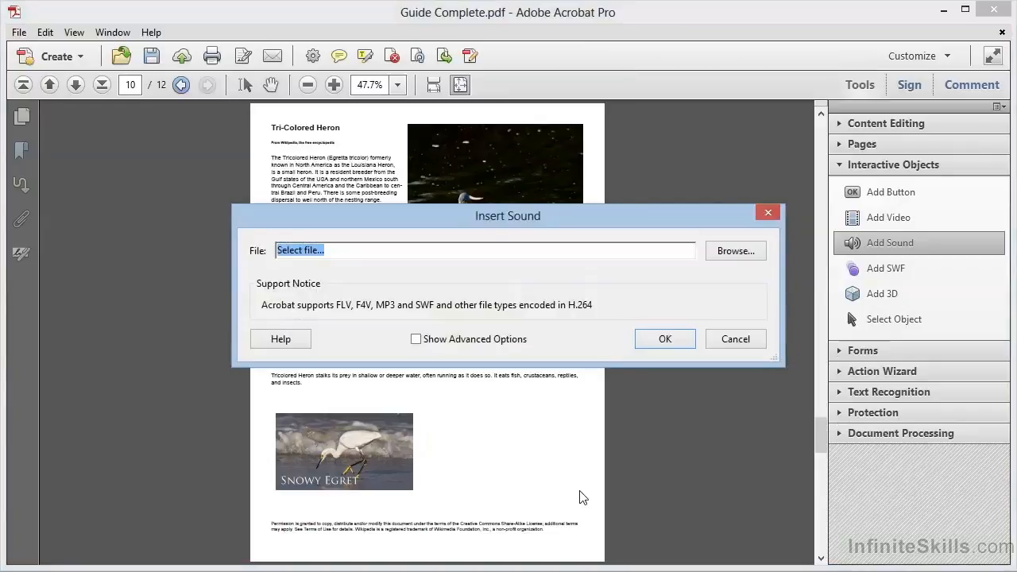
{"action": "left_click", "coordinate": [748, 255]}
{"action": "left_click_drag", "start_coordinate": [665, 171], "coordinate": [574, 72]}
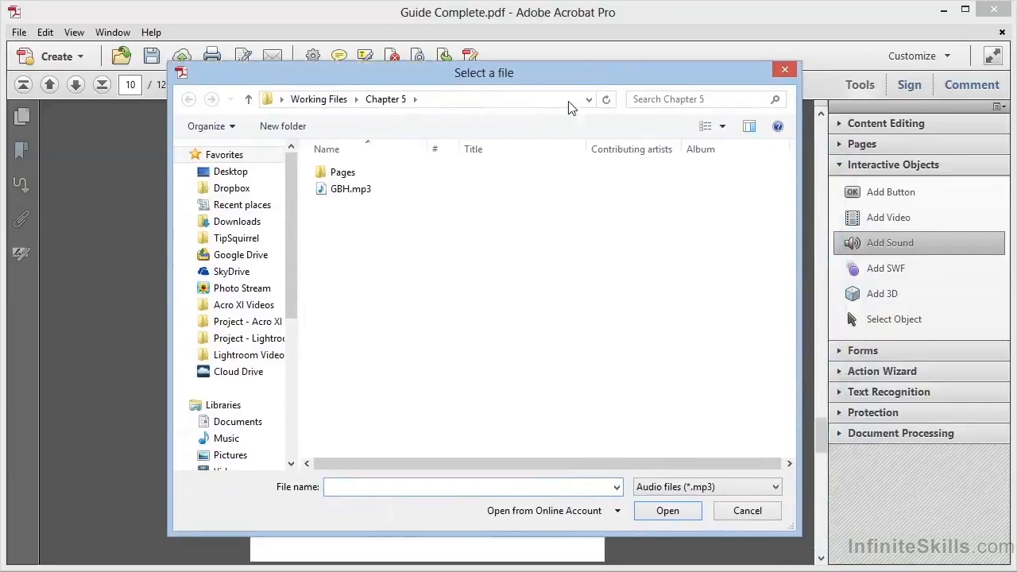
{"action": "left_click", "coordinate": [342, 197]}
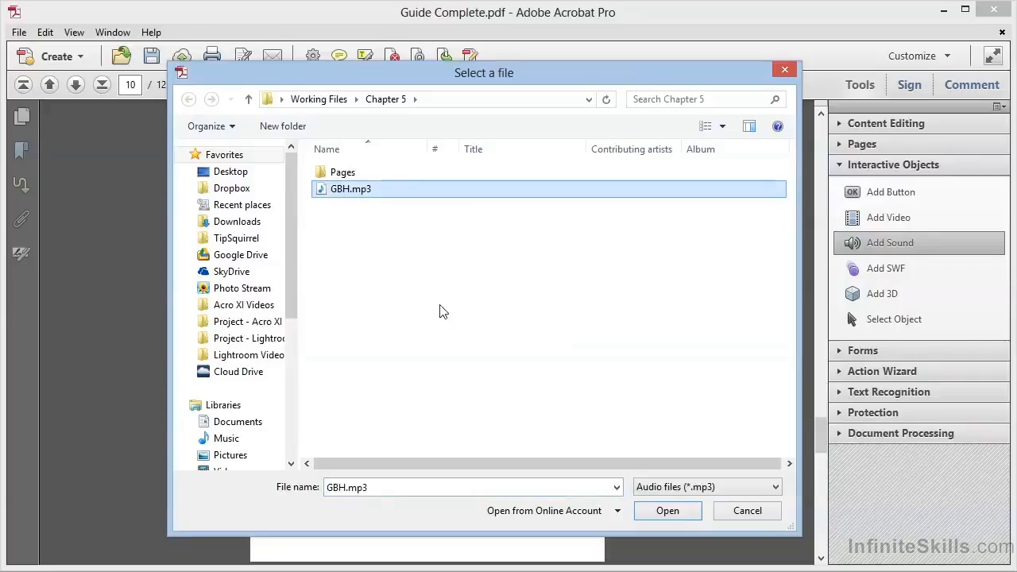
{"action": "left_click", "coordinate": [667, 511]}
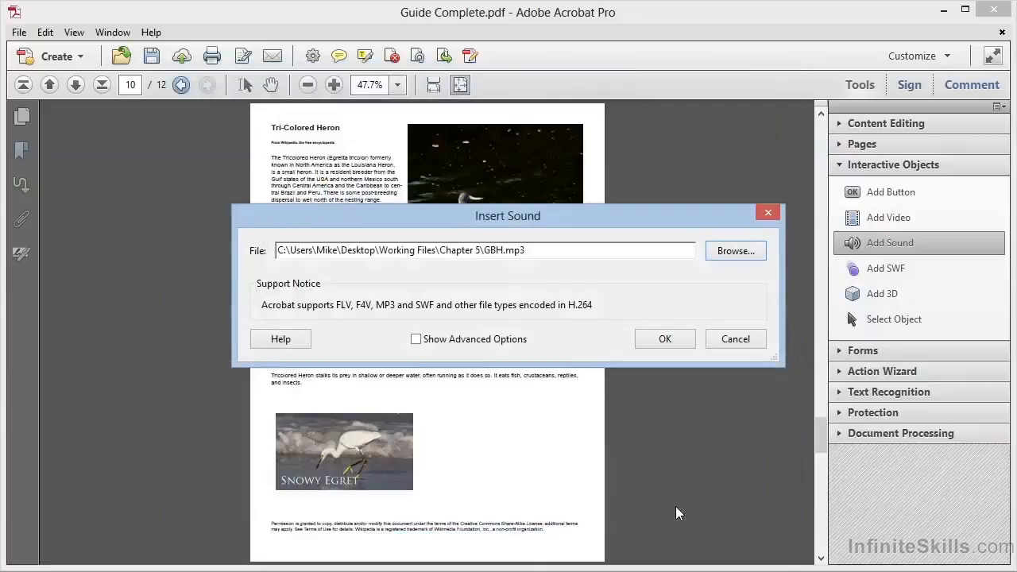
- Show the sound's advanced options and create its poster image from the file audio-poster.jpg in the Chapter 5 folder
{"action": "left_click", "coordinate": [501, 340]}
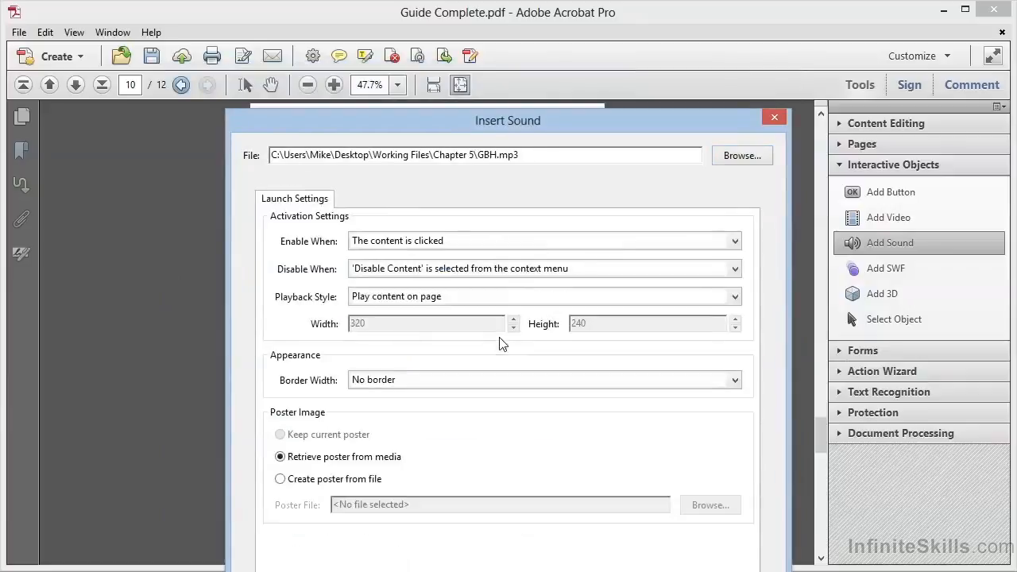
{"action": "left_click_drag", "start_coordinate": [520, 124], "coordinate": [486, 35]}
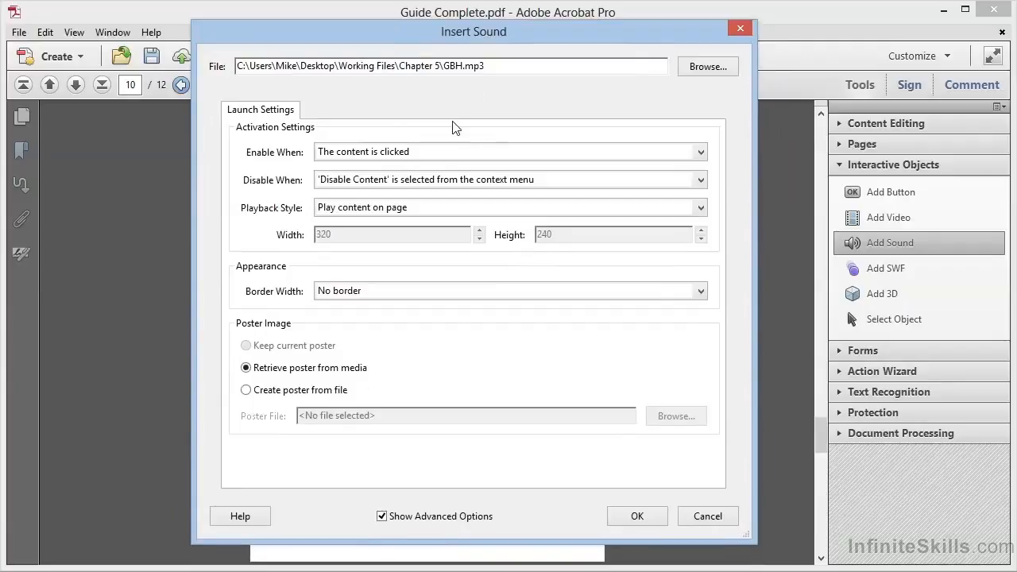
{"action": "left_click", "coordinate": [260, 392]}
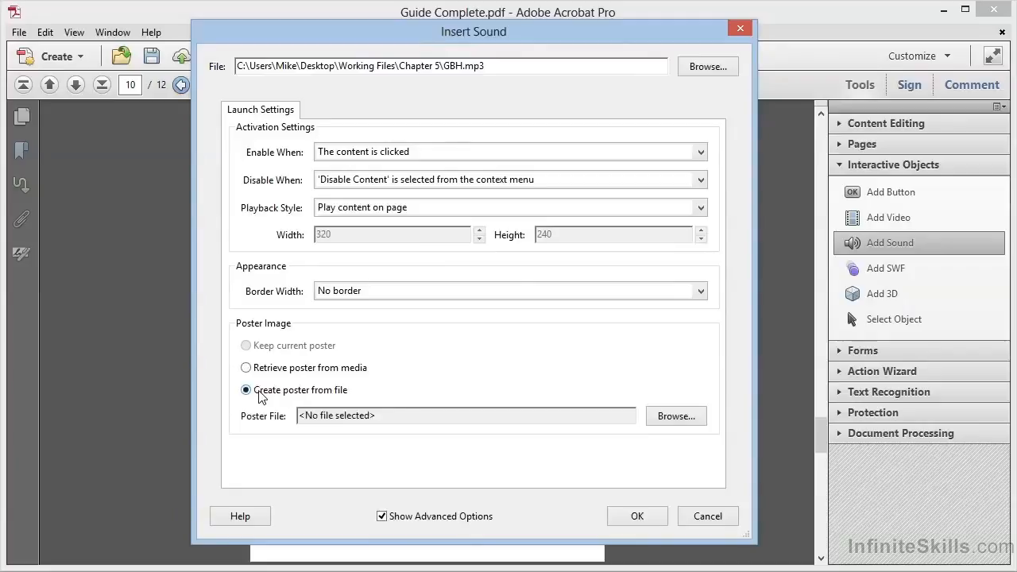
{"action": "left_click", "coordinate": [674, 415]}
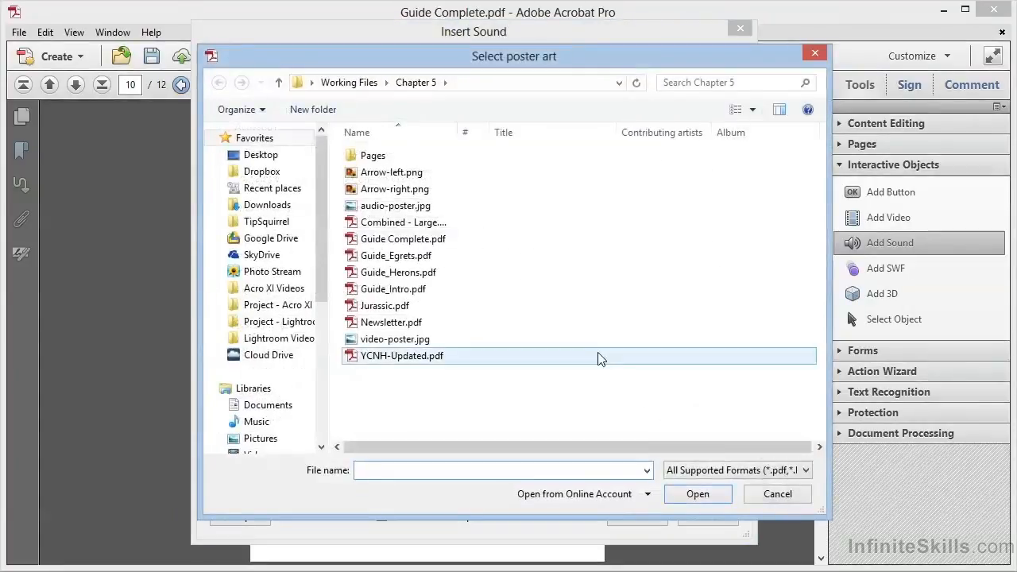
{"action": "left_click", "coordinate": [403, 208]}
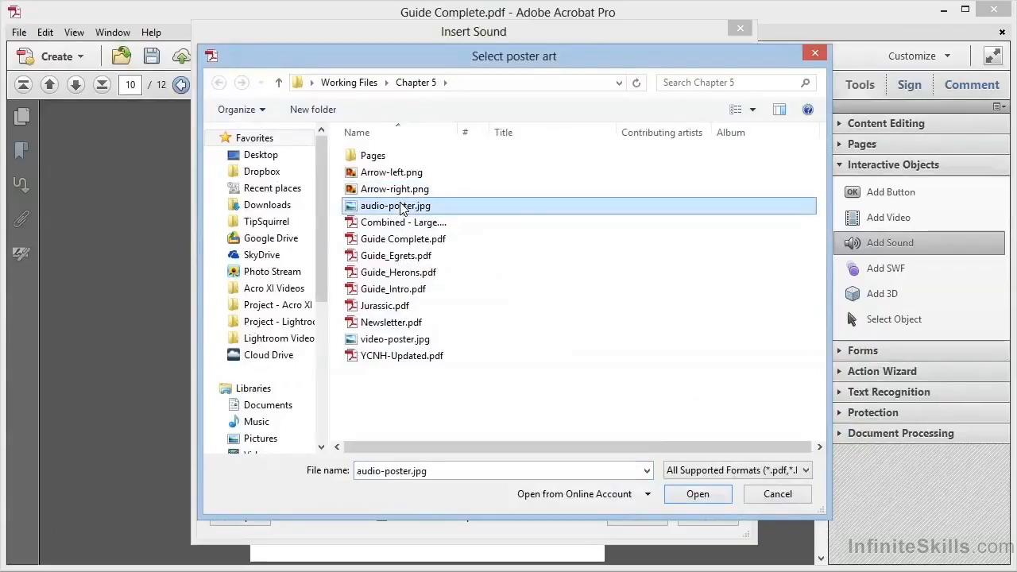
{"action": "left_click", "coordinate": [685, 499]}
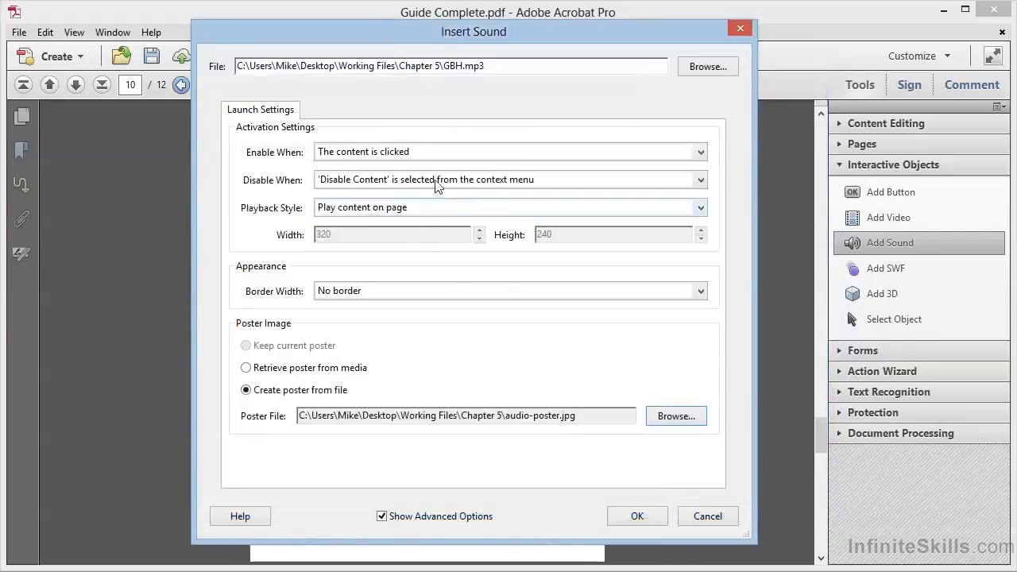
- Insert the sound, set to disable when the page containing the content is not visible, and play it on page 10
{"action": "left_click", "coordinate": [441, 183]}
{"action": "left_click", "coordinate": [445, 228]}
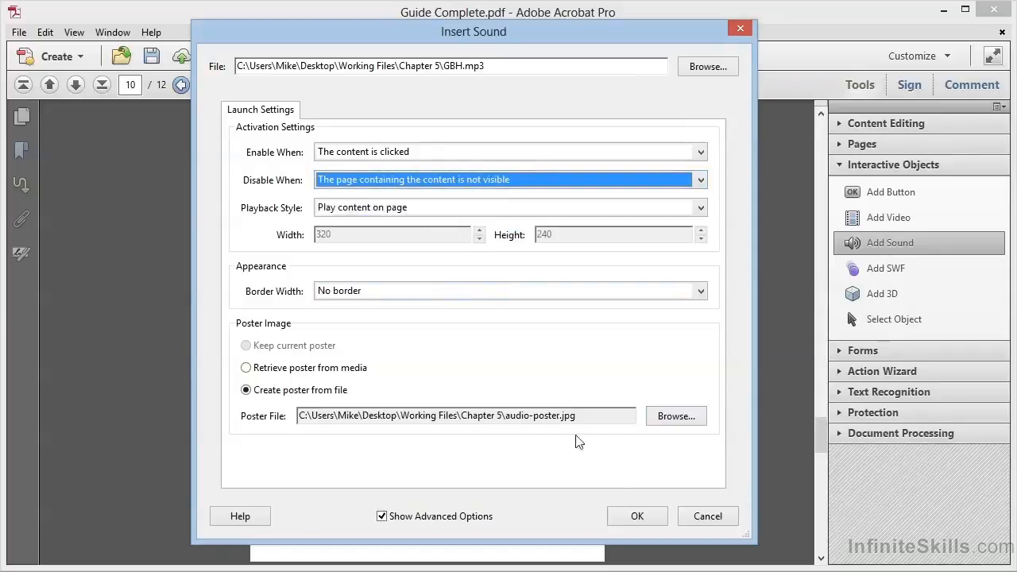
{"action": "left_click", "coordinate": [636, 516]}
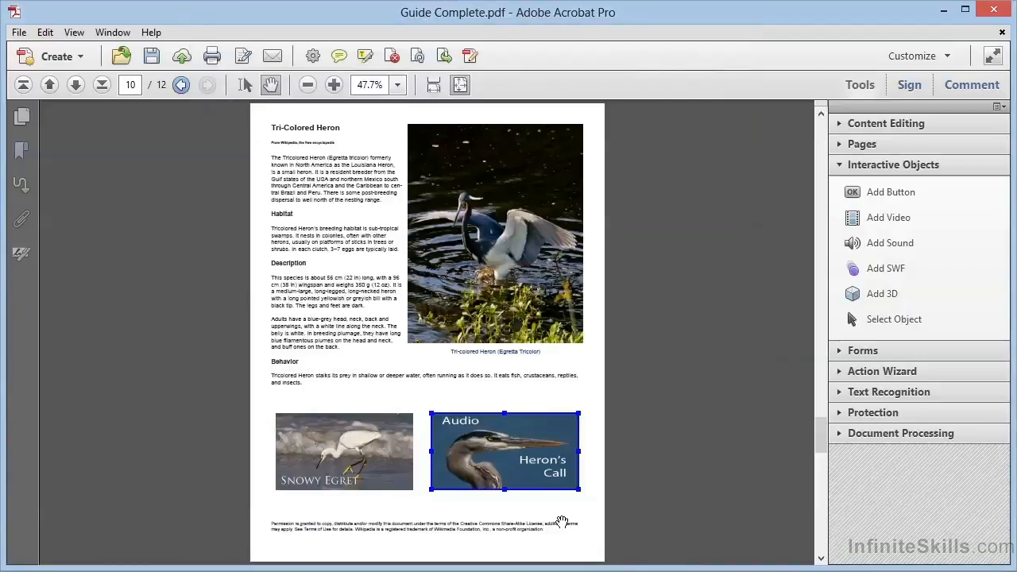
{"action": "left_click", "coordinate": [568, 510]}
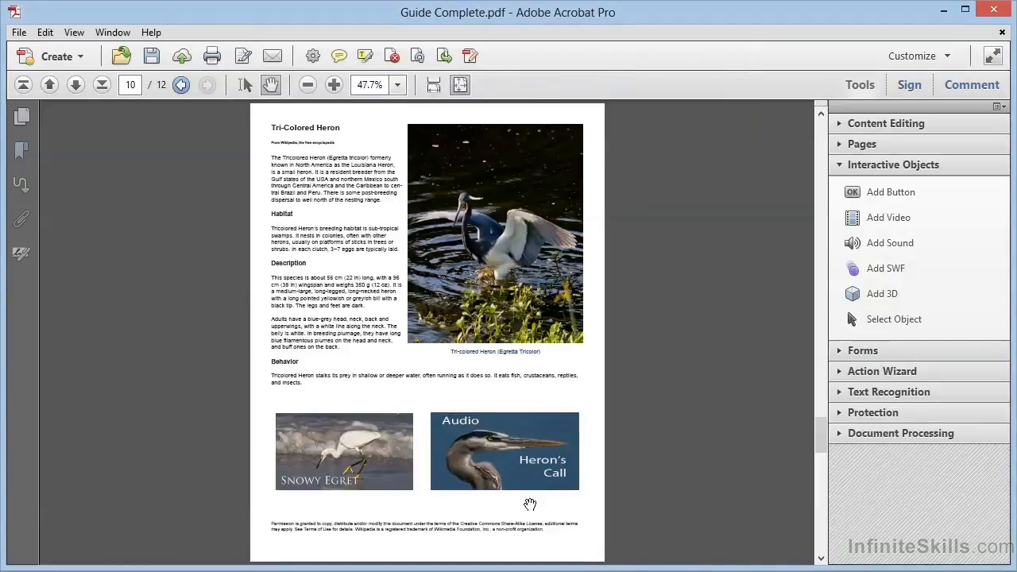
{"action": "left_click", "coordinate": [515, 455]}
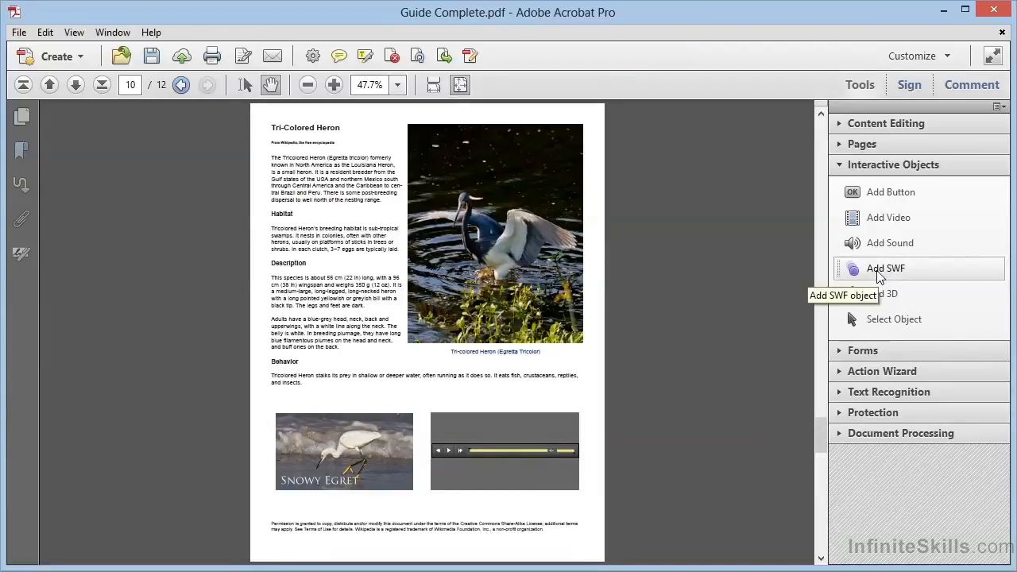
- Draw an SWF frame over the end of the blue title banner on page 1 and choose whitebird1.swf as its file
{"action": "left_click_drag", "start_coordinate": [819, 436], "coordinate": [820, 119]}
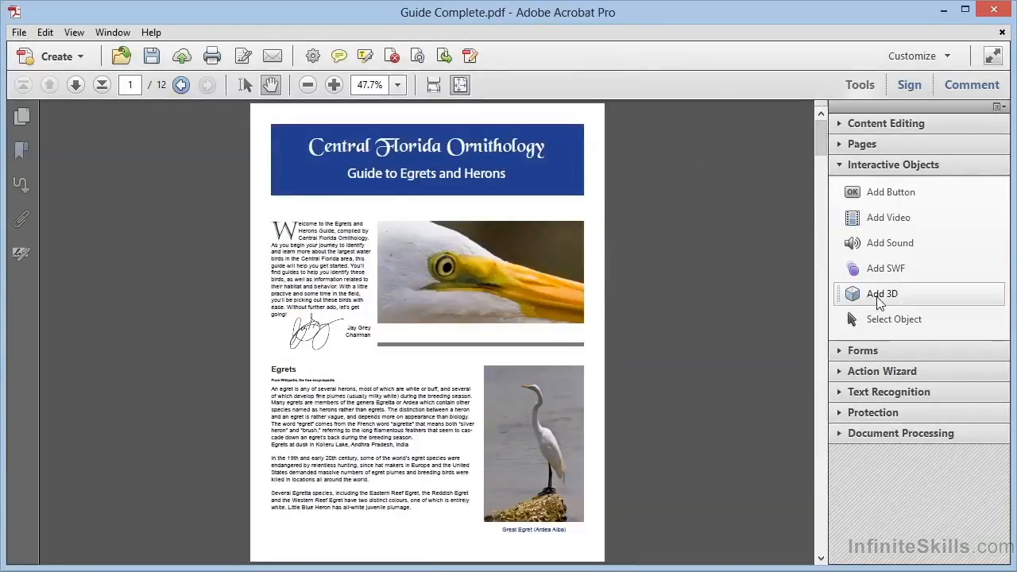
{"action": "left_click", "coordinate": [896, 272]}
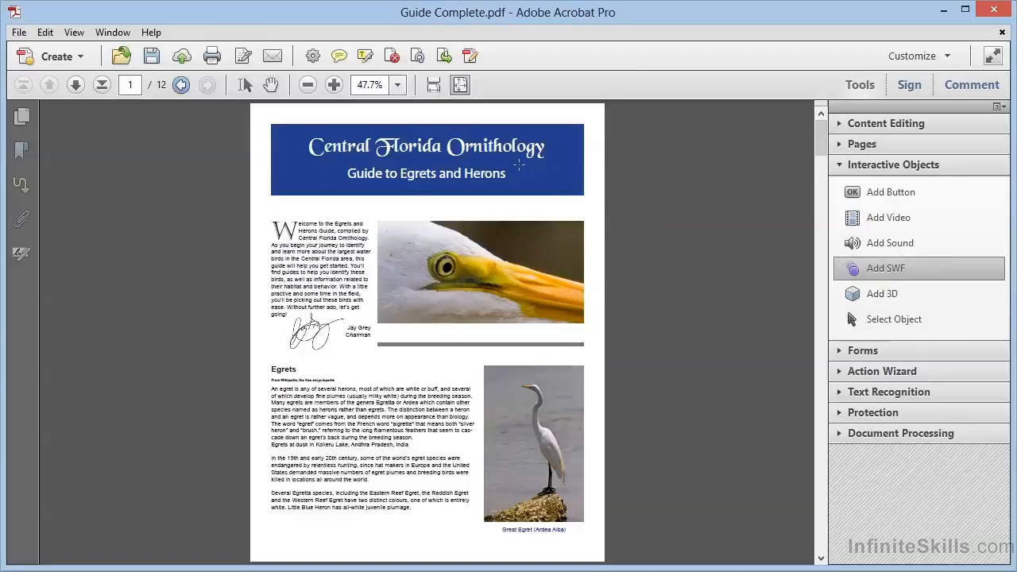
{"action": "left_click_drag", "start_coordinate": [515, 148], "coordinate": [578, 197]}
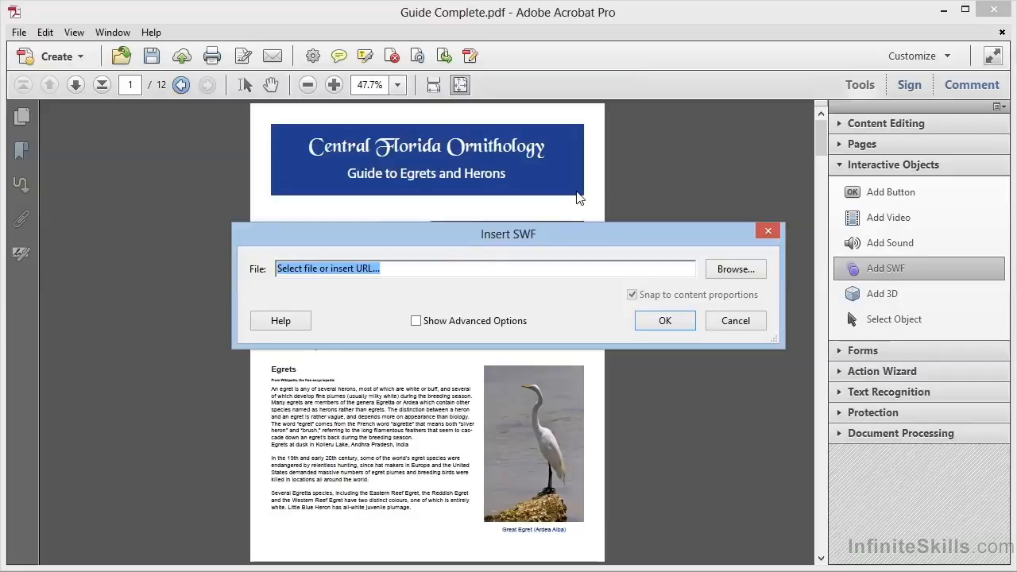
{"action": "left_click", "coordinate": [751, 272]}
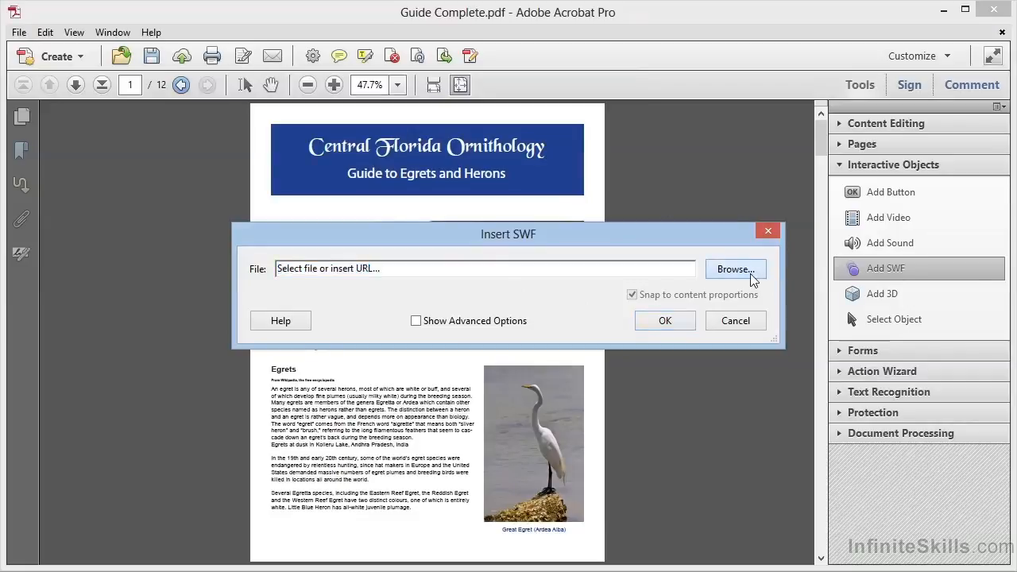
{"action": "left_click_drag", "start_coordinate": [620, 185], "coordinate": [547, 72]}
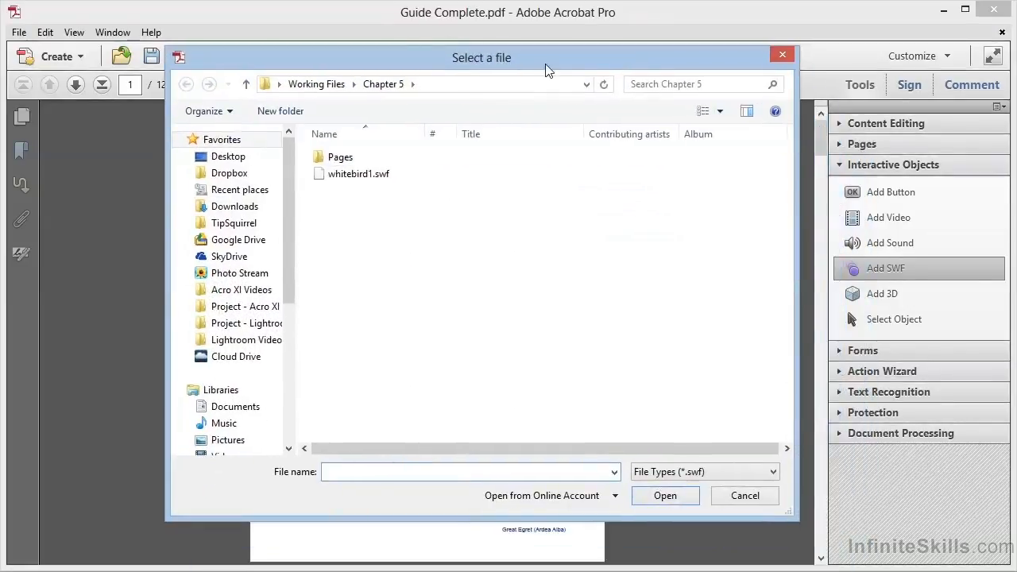
{"action": "left_click", "coordinate": [366, 175]}
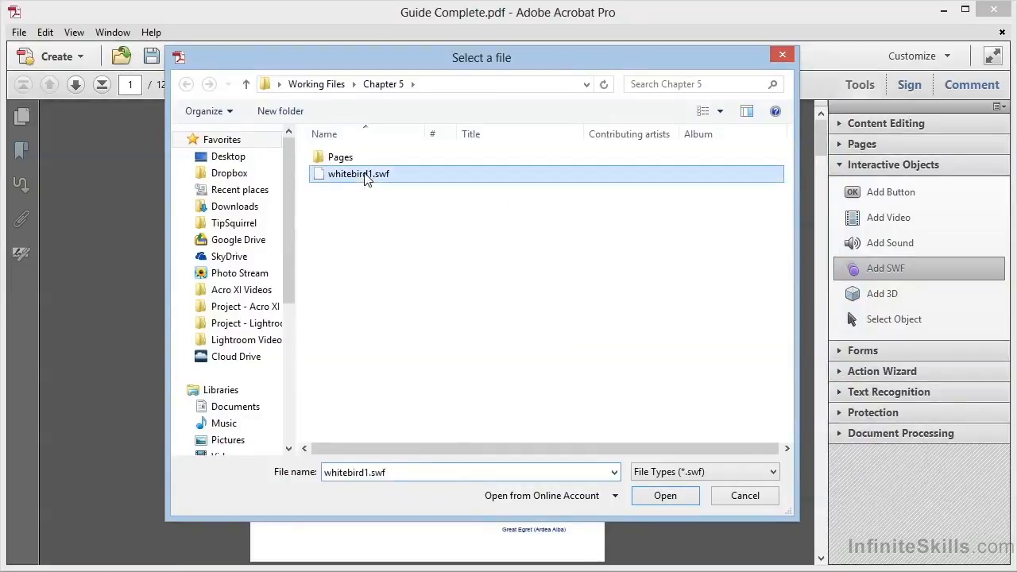
{"action": "left_click", "coordinate": [646, 491]}
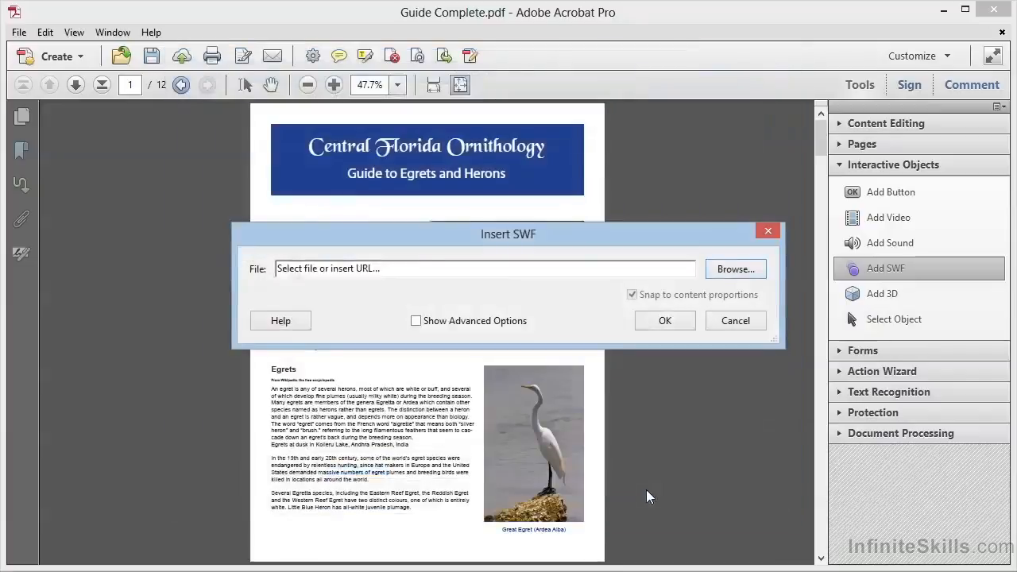
- Show the animation's advanced options and examine its launch, SWF and resource settings
{"action": "left_click", "coordinate": [467, 321]}
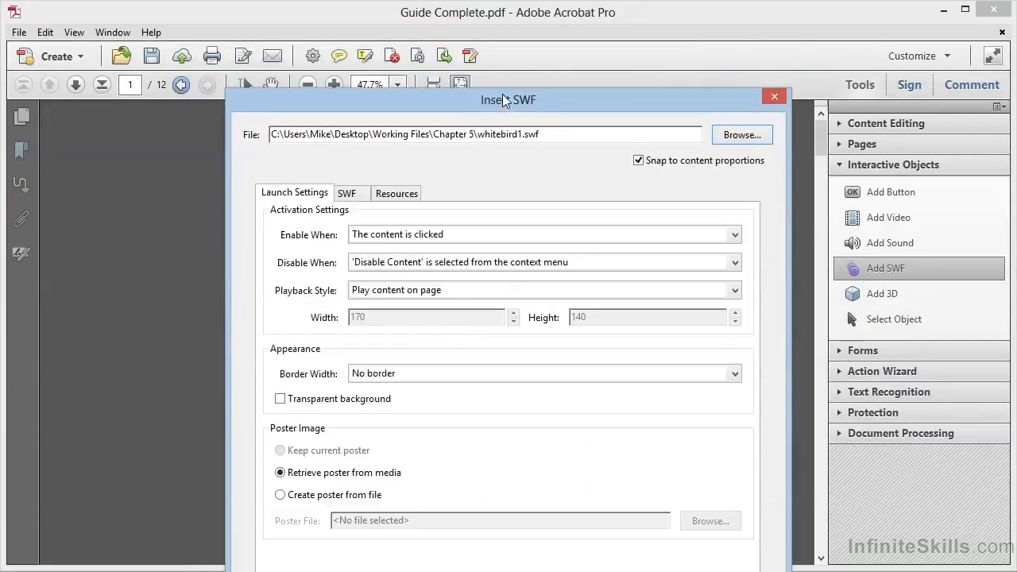
{"action": "left_click_drag", "start_coordinate": [503, 96], "coordinate": [481, 21]}
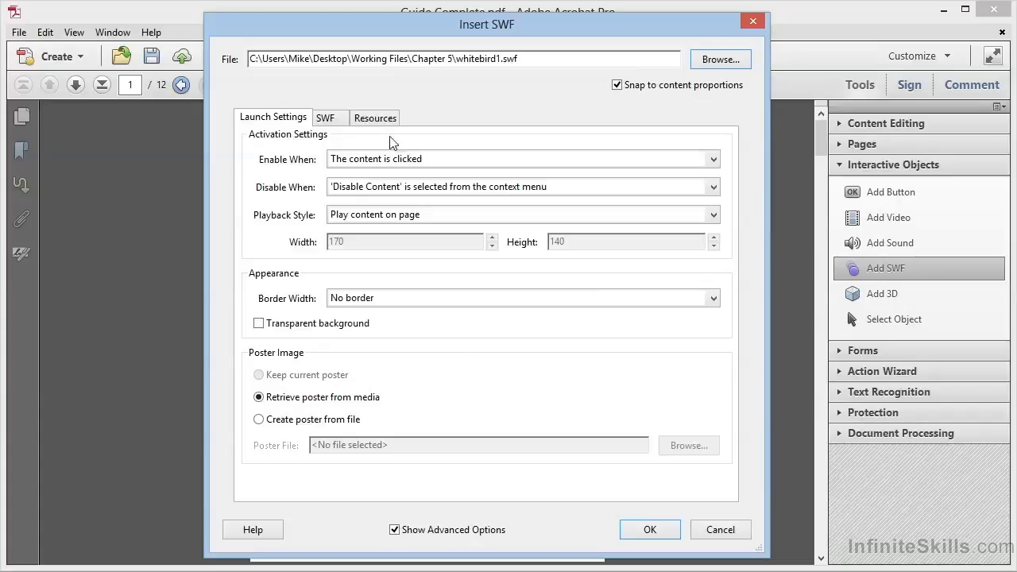
{"action": "left_click", "coordinate": [344, 122]}
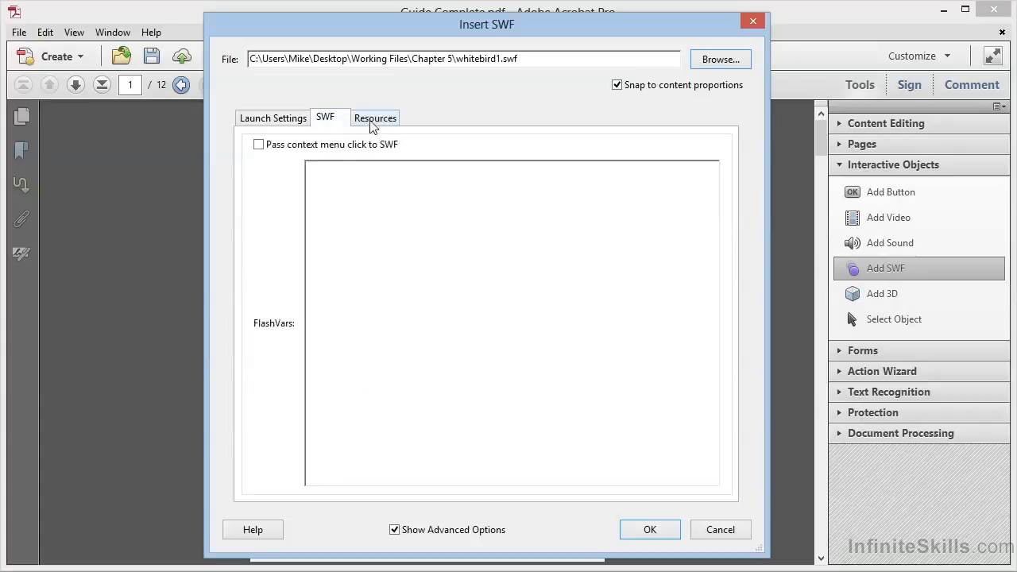
{"action": "left_click", "coordinate": [372, 124]}
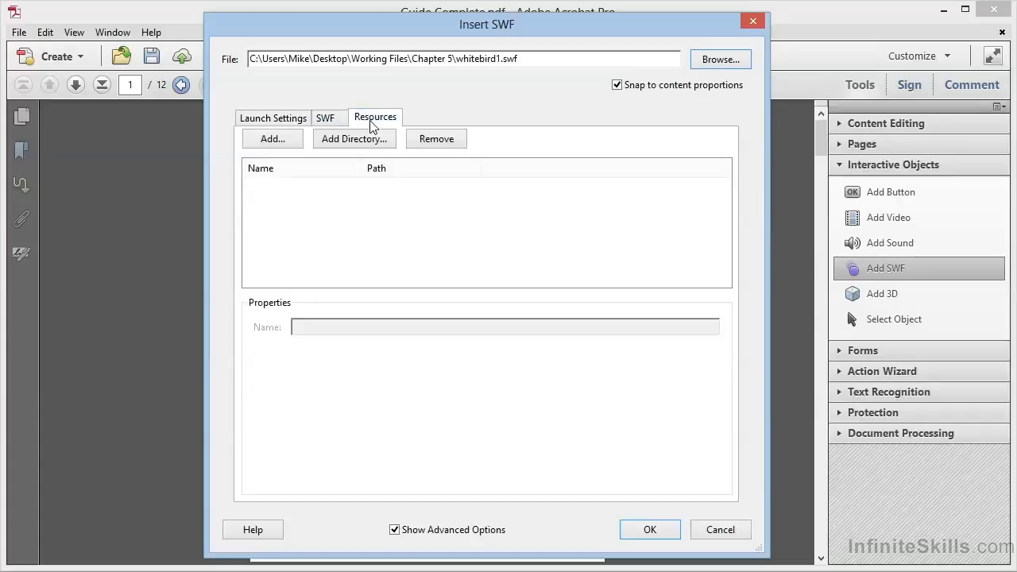
{"action": "left_click", "coordinate": [294, 122]}
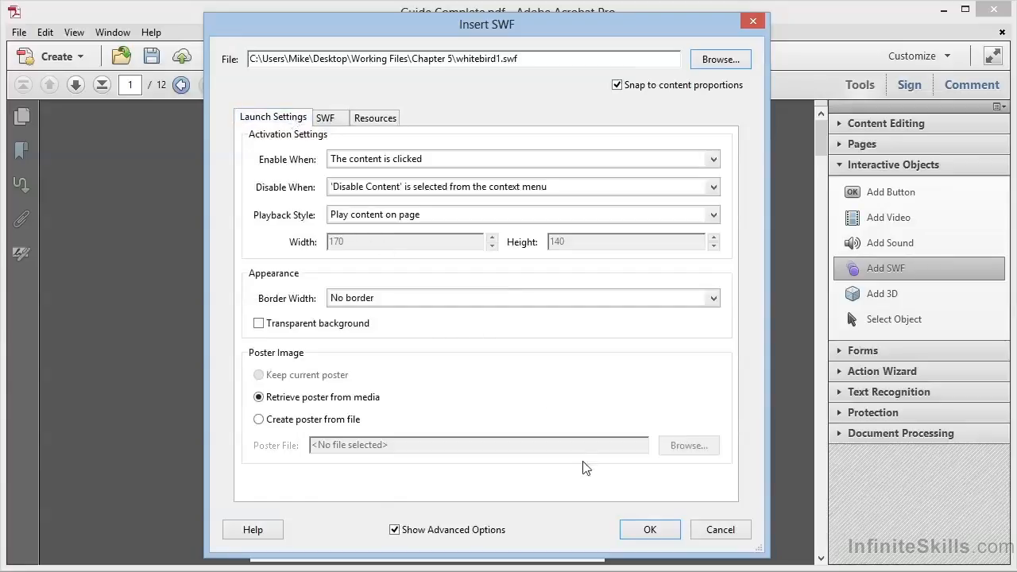
- Insert the SWF animation in the page 1 banner, deselect it and play it
{"action": "left_click", "coordinate": [648, 531]}
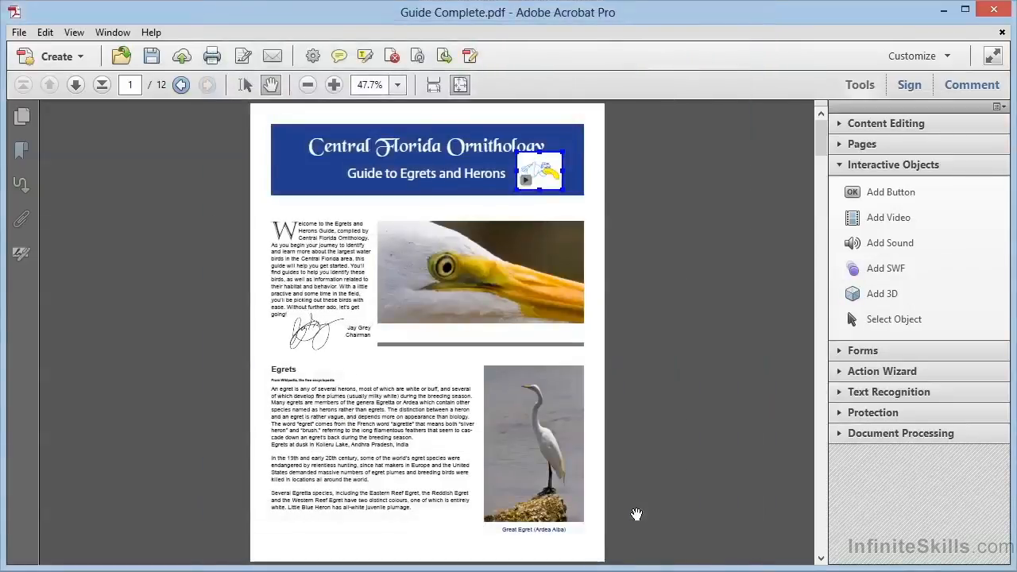
{"action": "left_click", "coordinate": [579, 204]}
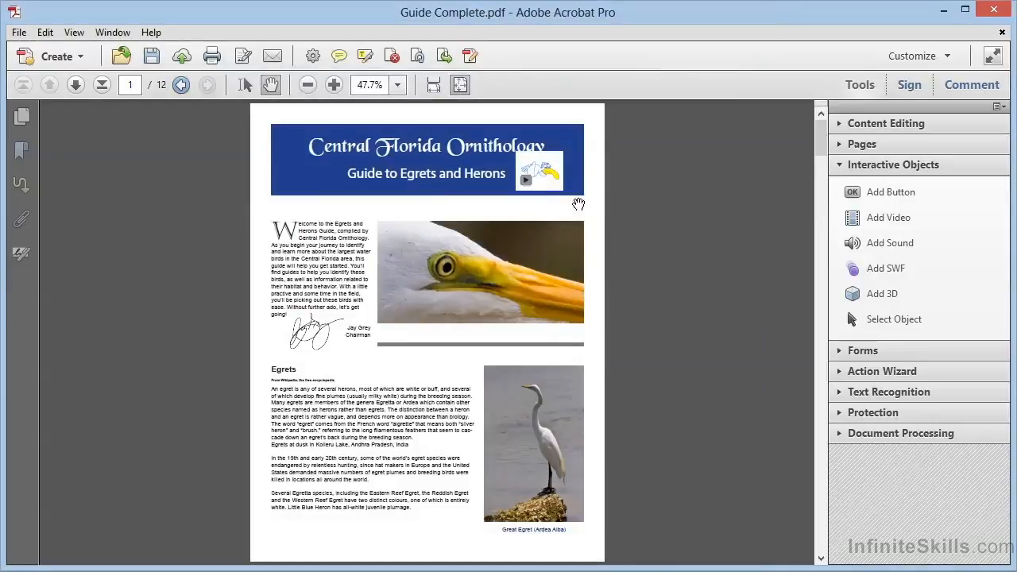
{"action": "left_click", "coordinate": [527, 186]}
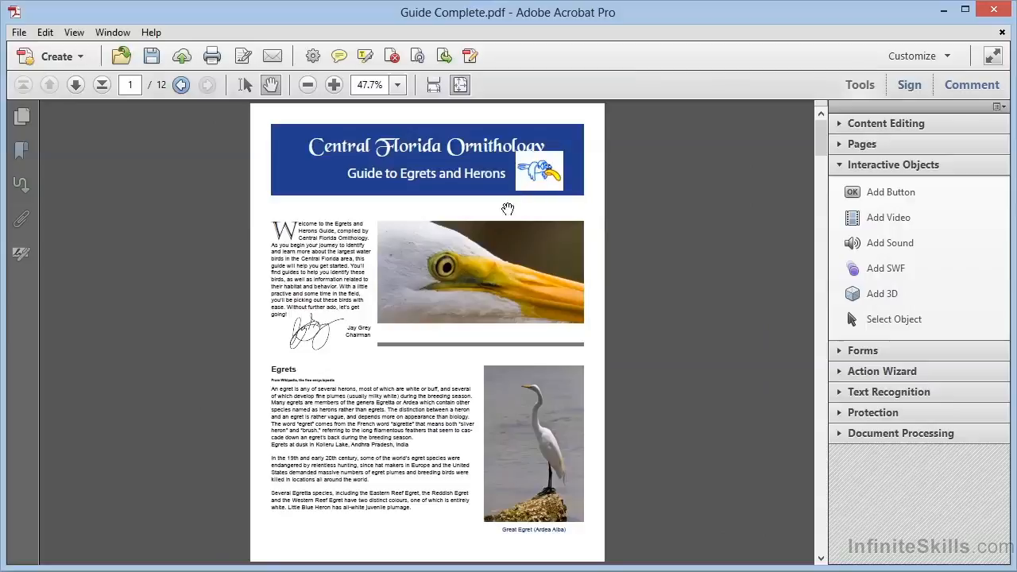